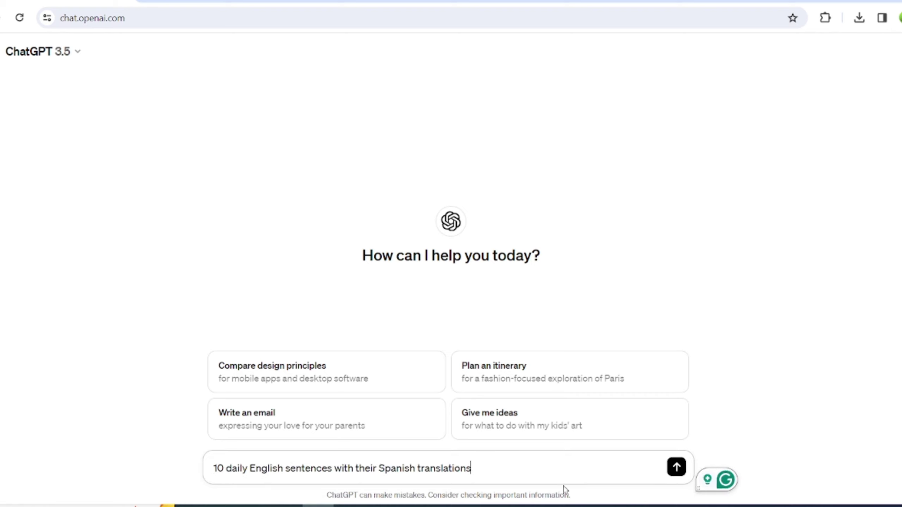
Send the prompt for ten everyday English sentences with Spanish translations, then switch to ElevenLabs
click(676, 475)
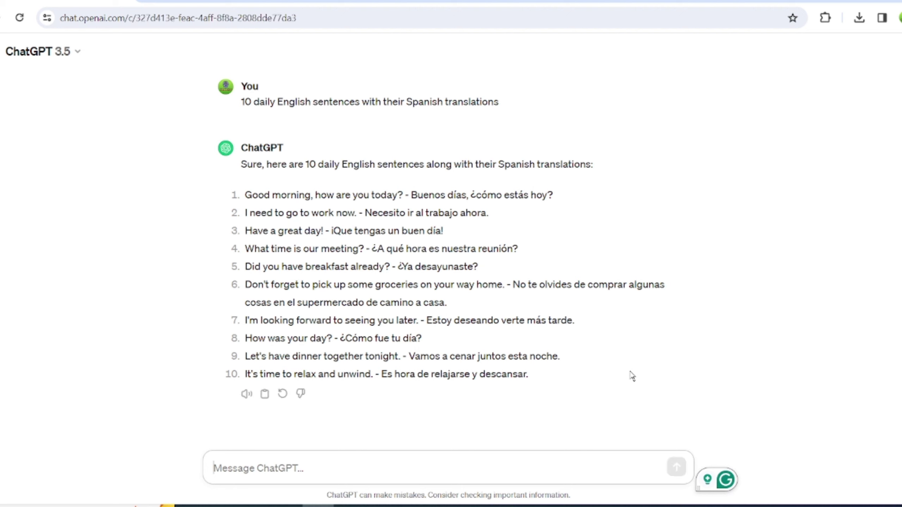
drag(592, 404, 581, 373)
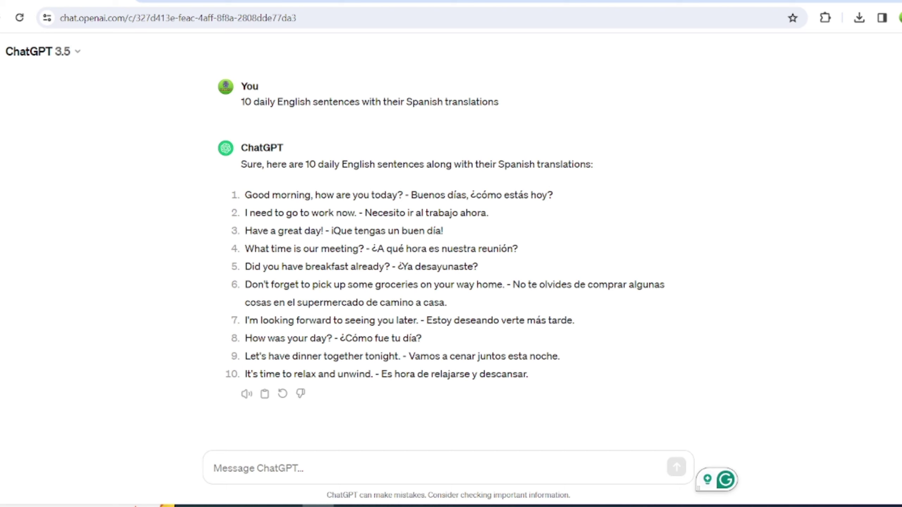
key(ctrl+Tab)
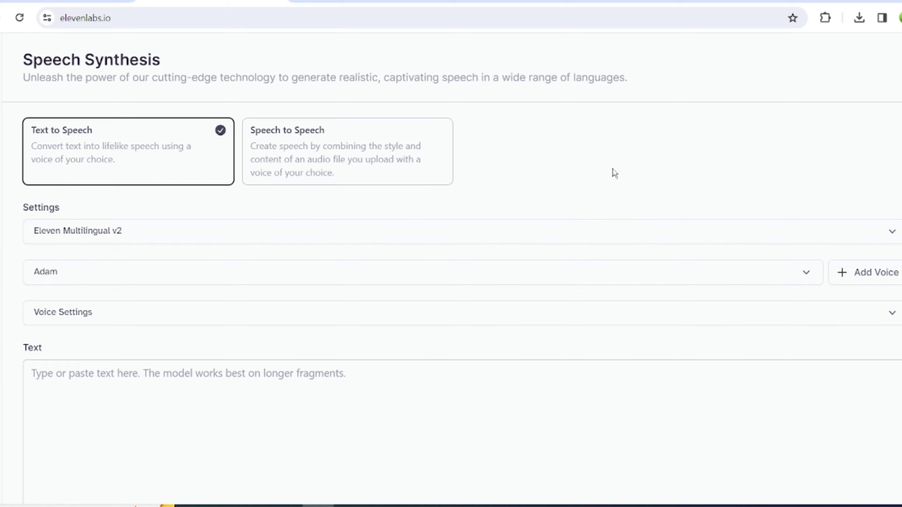
Browse VoiceLab's saved voices and dismiss the Add Generative or Cloned Voice chooser
scroll(615, 173, down, 5)
scroll(615, 173, up, 3)
scroll(614, 173, up, 2)
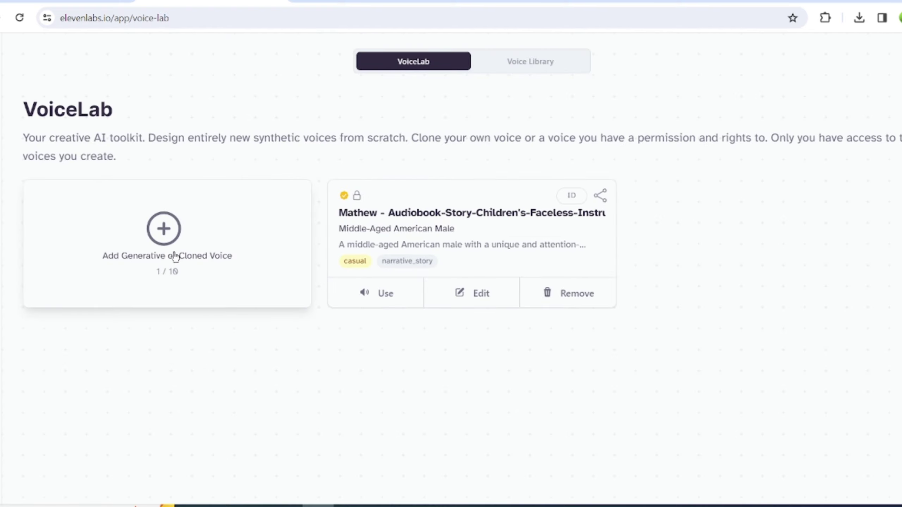
click(171, 250)
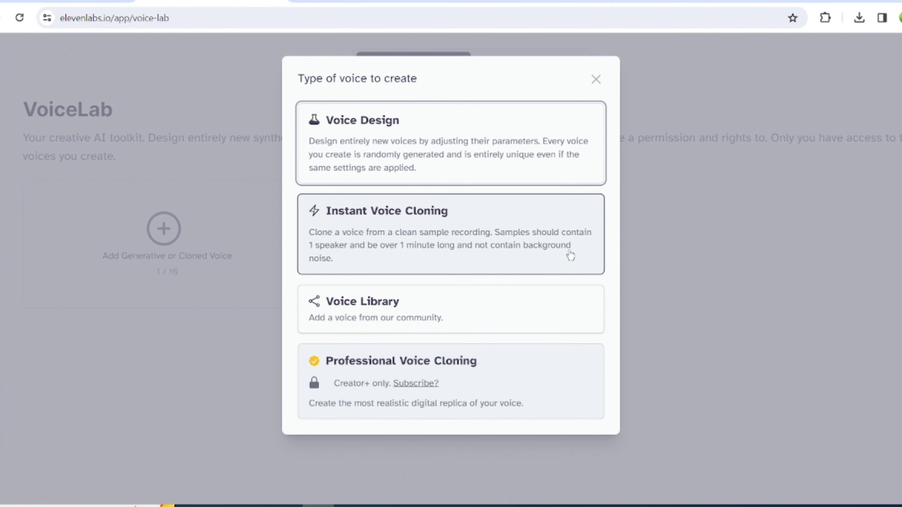
click(597, 79)
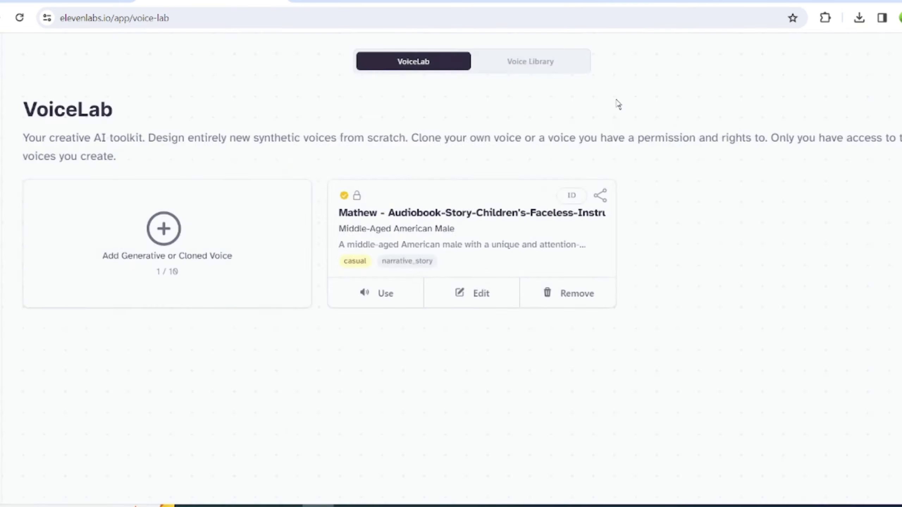
In the Voice Library, browse the 'child' voices and preview Ella, Elena, Emily and Neil
click(540, 69)
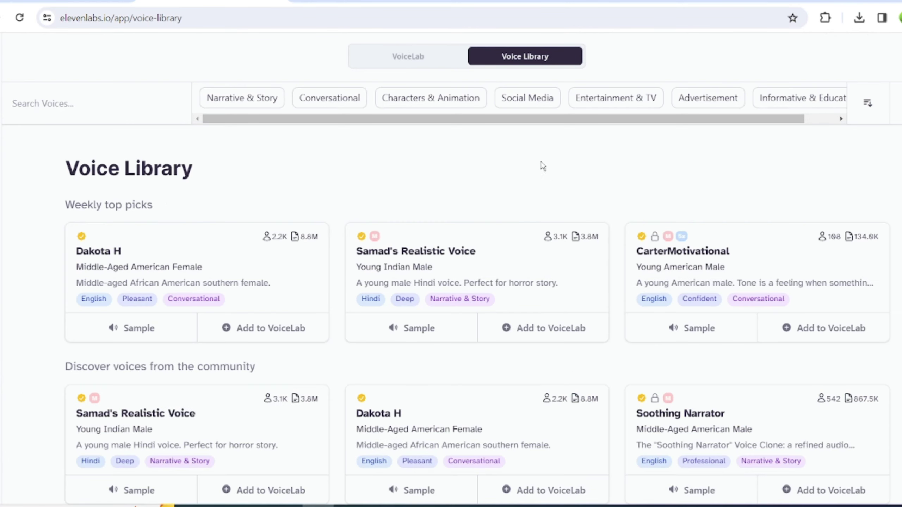
scroll(539, 165, down, 8)
scroll(539, 162, down, 5)
scroll(539, 162, down, 5)
scroll(539, 162, up, 5)
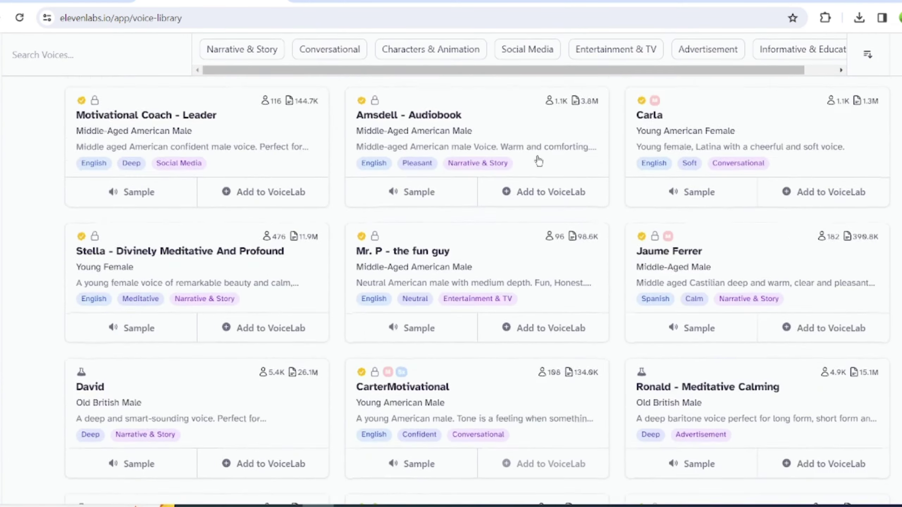
scroll(539, 162, up, 10)
scroll(539, 161, up, 10)
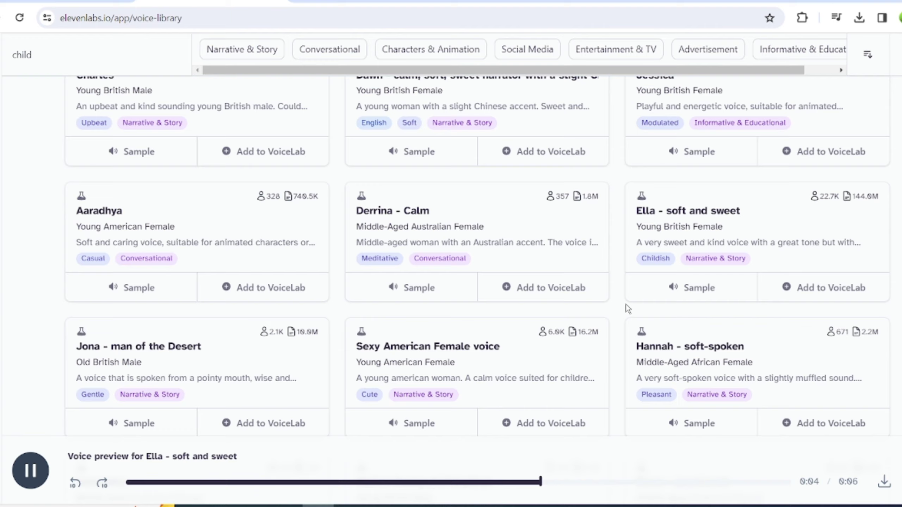
scroll(624, 309, down, 3)
scroll(623, 309, down, 2)
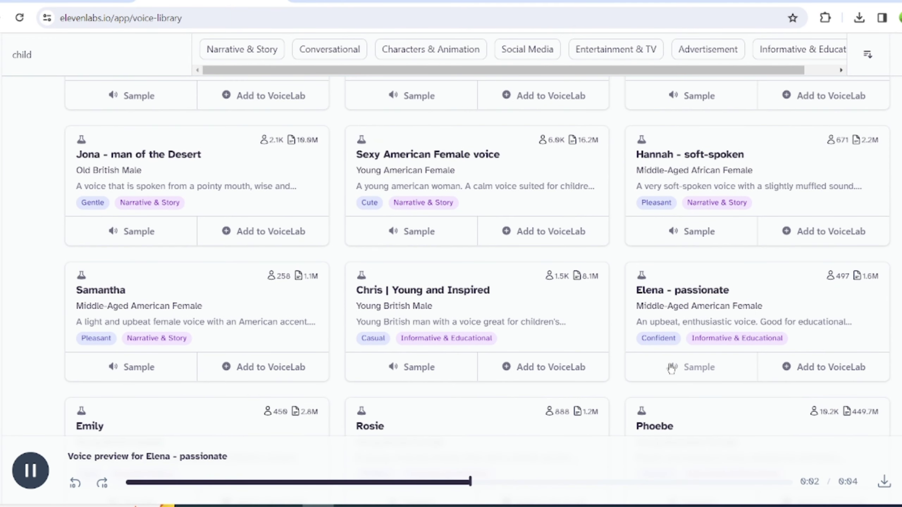
scroll(354, 387, down, 3)
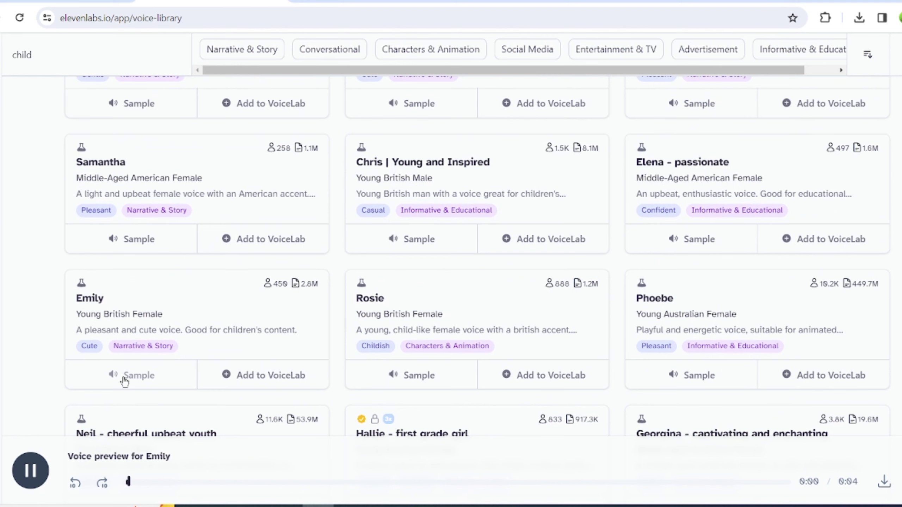
scroll(125, 382, down, 2)
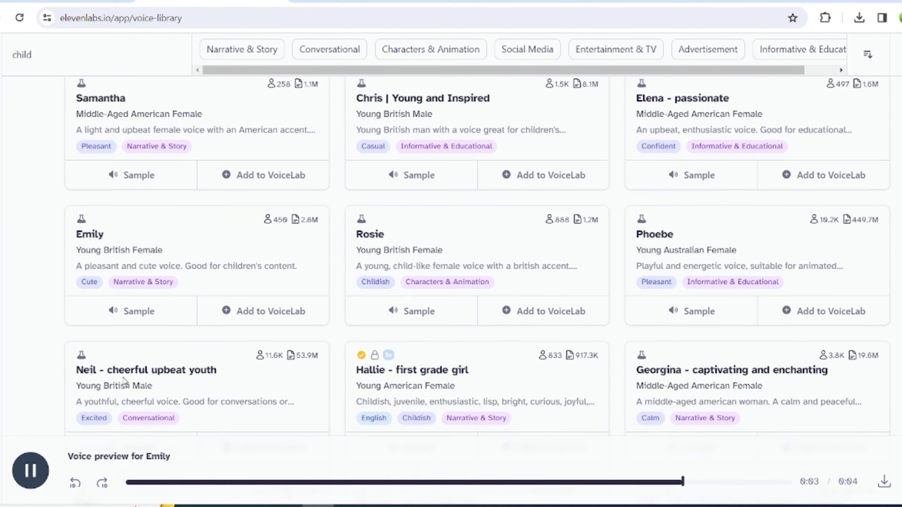
scroll(128, 353, down, 3)
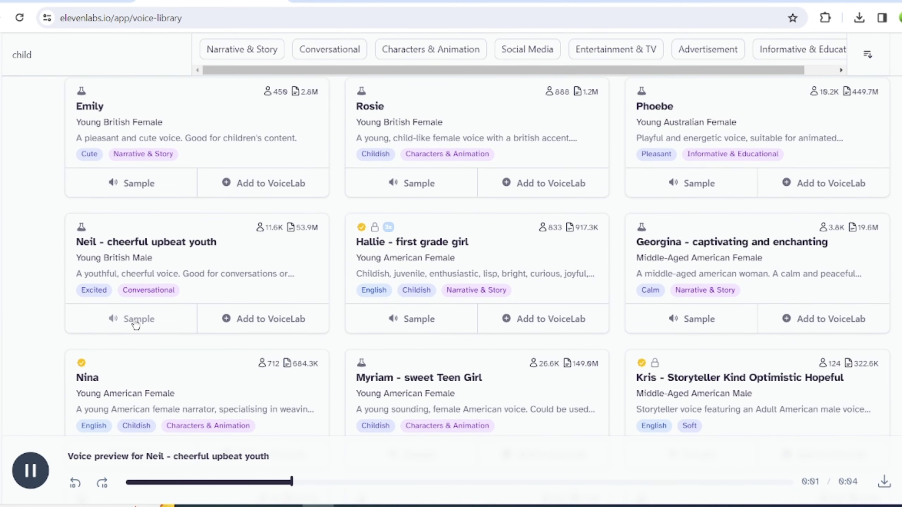
Redo the 'child' voice search and preview the Dawn voice
triple_click(39, 54)
key(BackSpace)
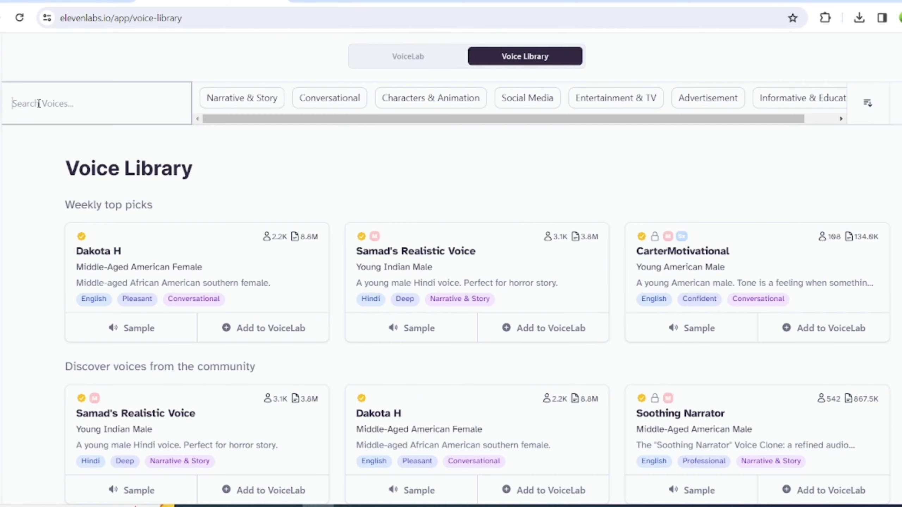
text(child)
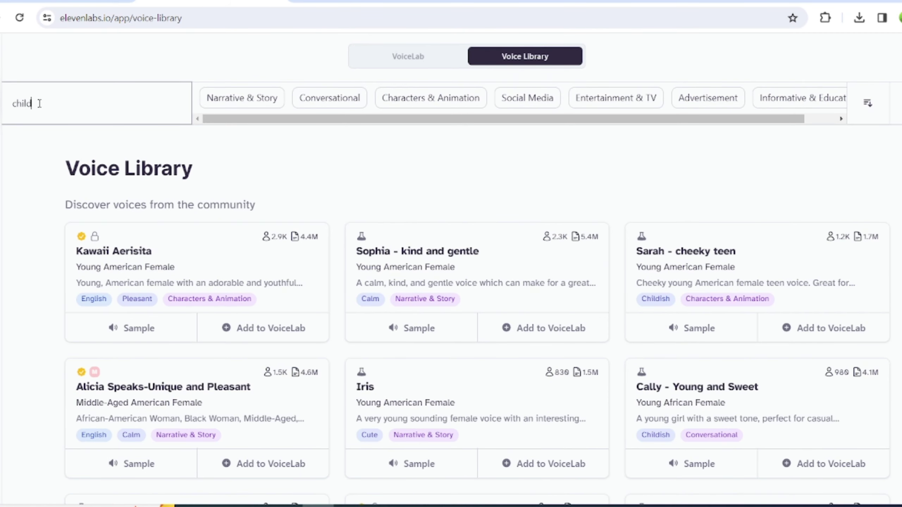
scroll(322, 193, down, 3)
scroll(321, 192, down, 3)
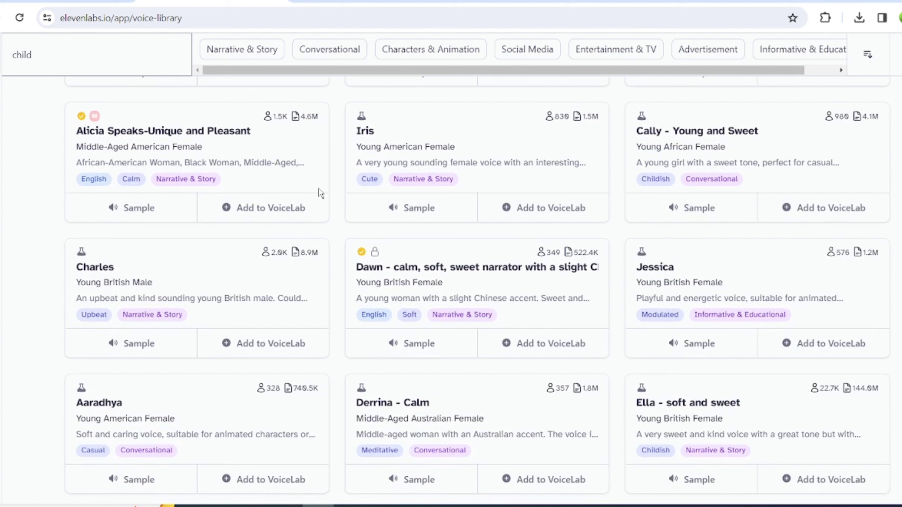
click(393, 347)
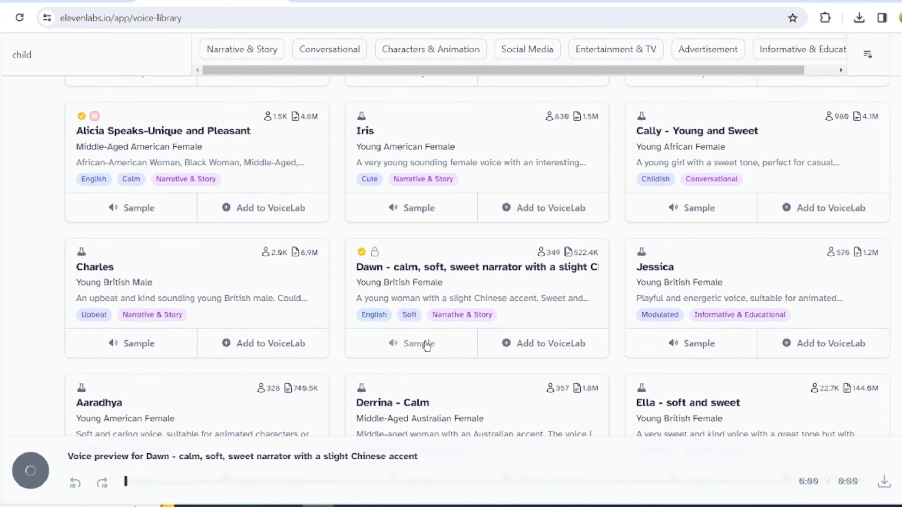
scroll(427, 350, down, 3)
scroll(427, 347, down, 2)
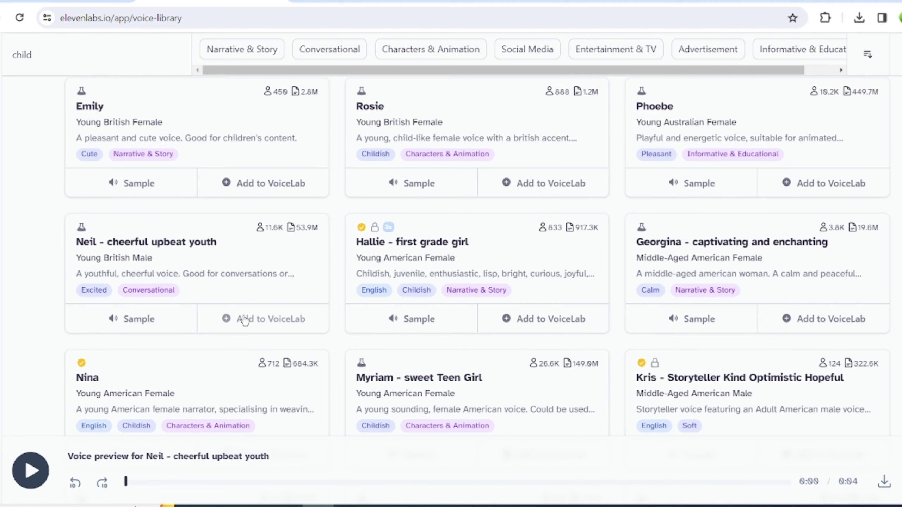
Add Neil - cheerful upbeat youth voice to VoiceLab and begin adding Jamie - young child
click(243, 319)
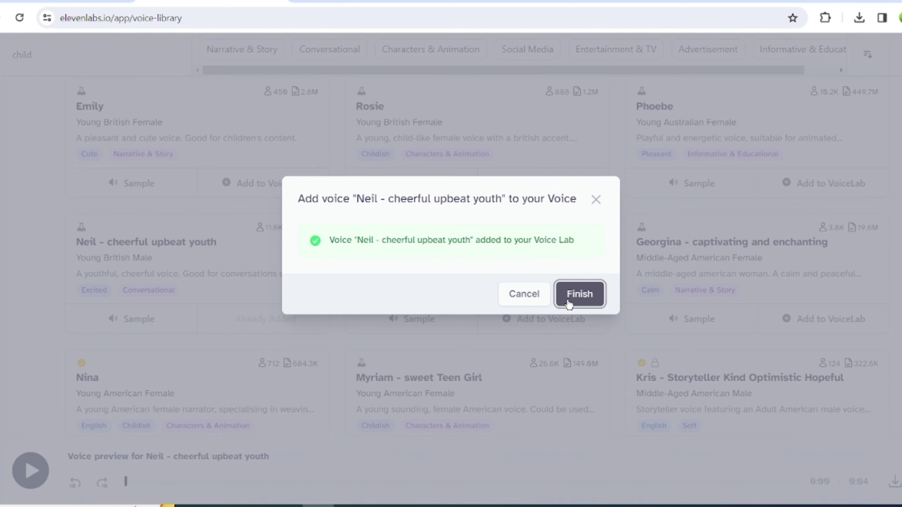
click(570, 302)
scroll(622, 312, down, 2)
scroll(809, 388, down, 2)
scroll(810, 388, down, 3)
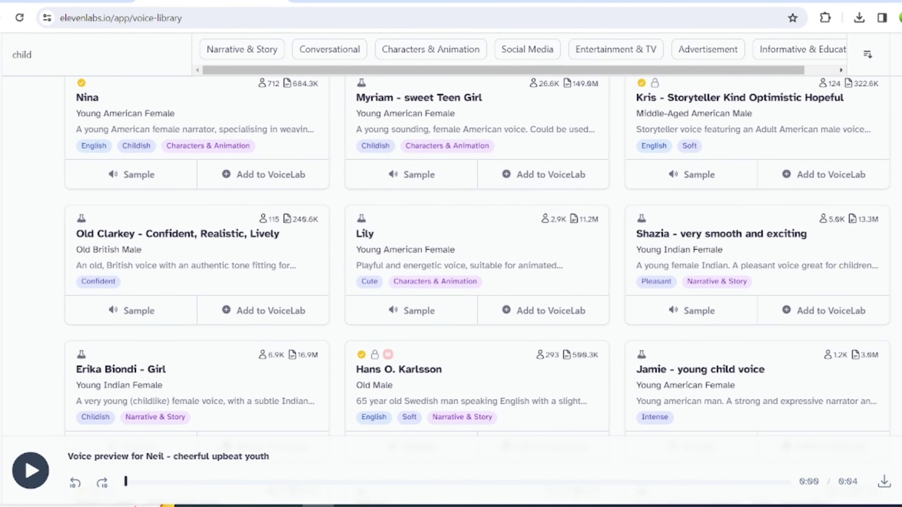
scroll(810, 388, down, 2)
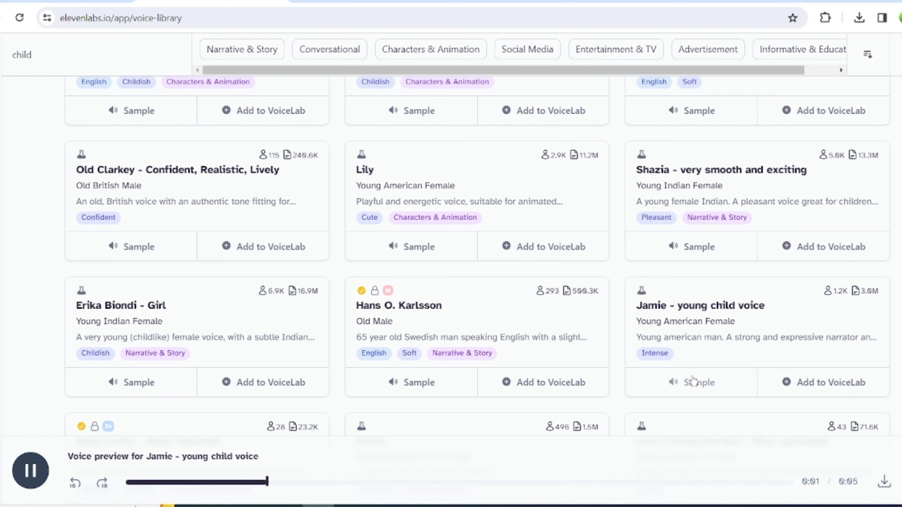
click(788, 385)
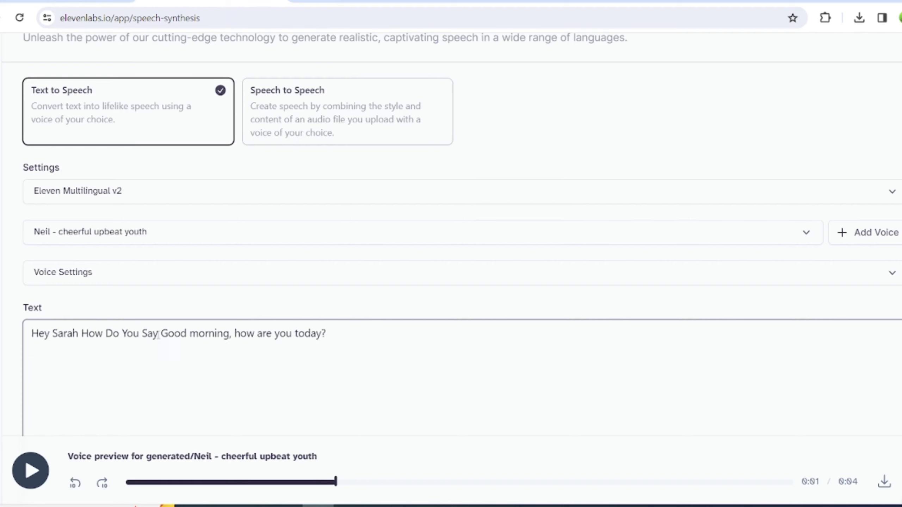
Generate Neil's 'Good morning, how are you today?' line and Jamie's Spanish reply
scroll(342, 331, down, 3)
scroll(389, 316, down, 2)
click(399, 411)
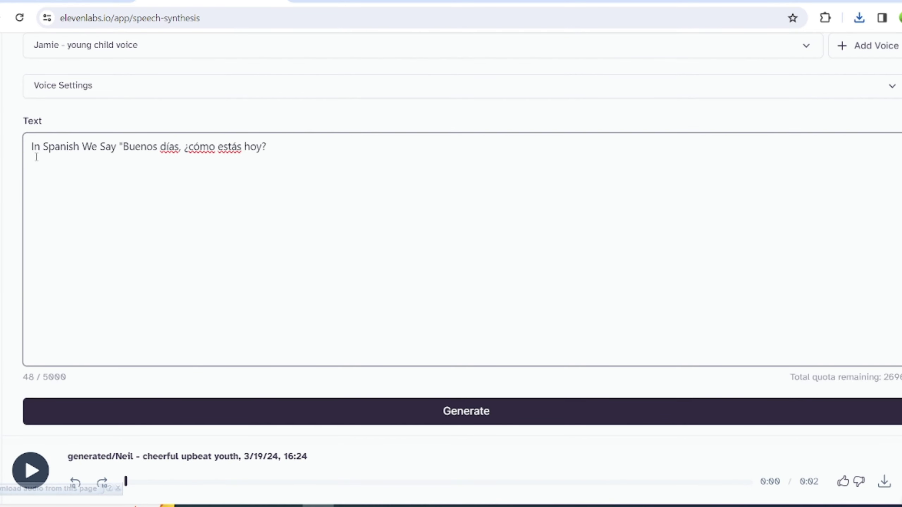
text(")
click(303, 412)
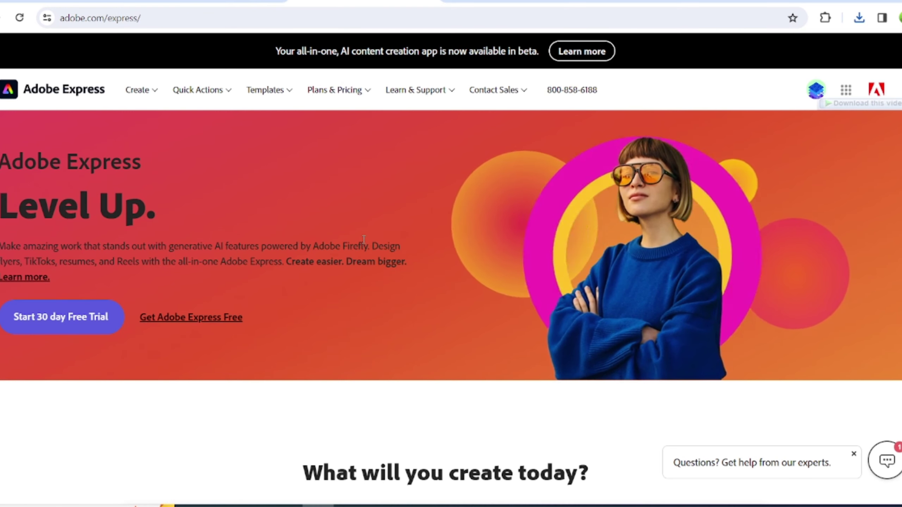
Browse the Adobe Express homepage and choose Animate from Audio from Quick Actions
scroll(399, 210, down, 3)
scroll(404, 215, down, 5)
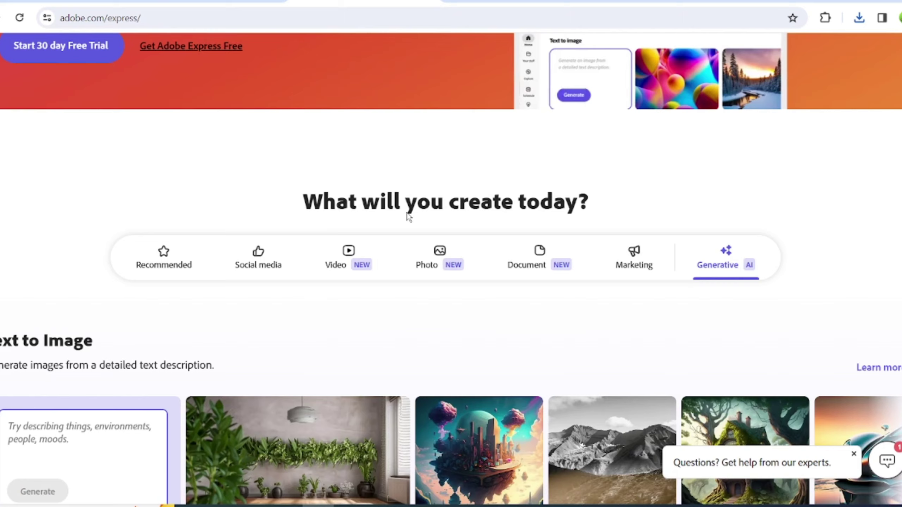
scroll(441, 297, up, 6)
scroll(440, 297, up, 2)
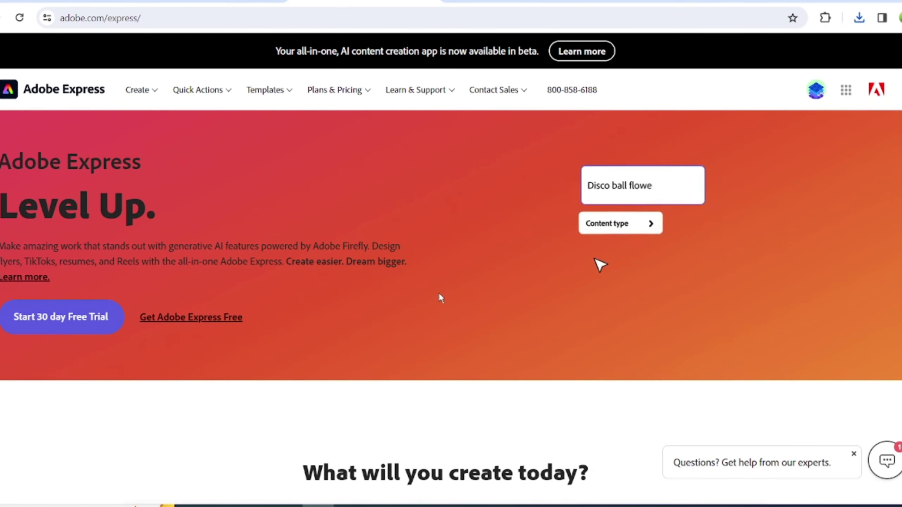
scroll(440, 298, down, 5)
scroll(440, 297, down, 5)
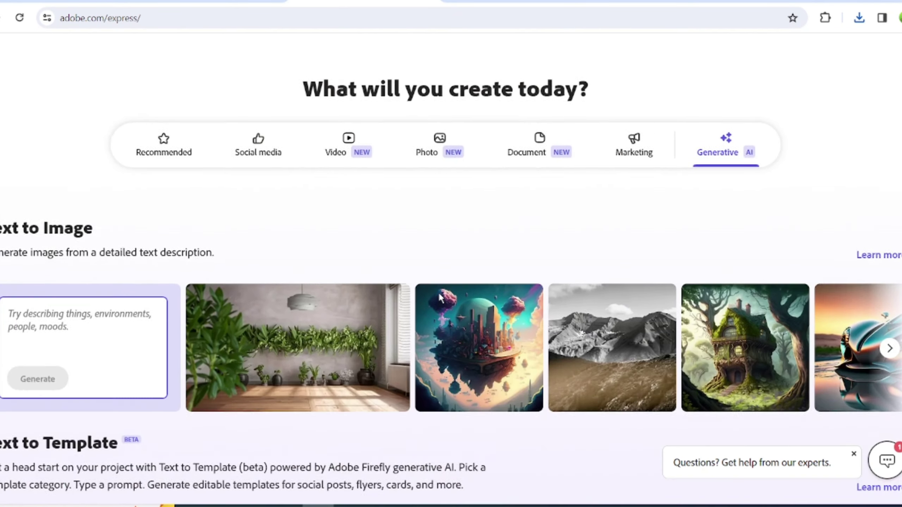
scroll(441, 298, down, 3)
scroll(441, 298, down, 6)
scroll(441, 298, down, 7)
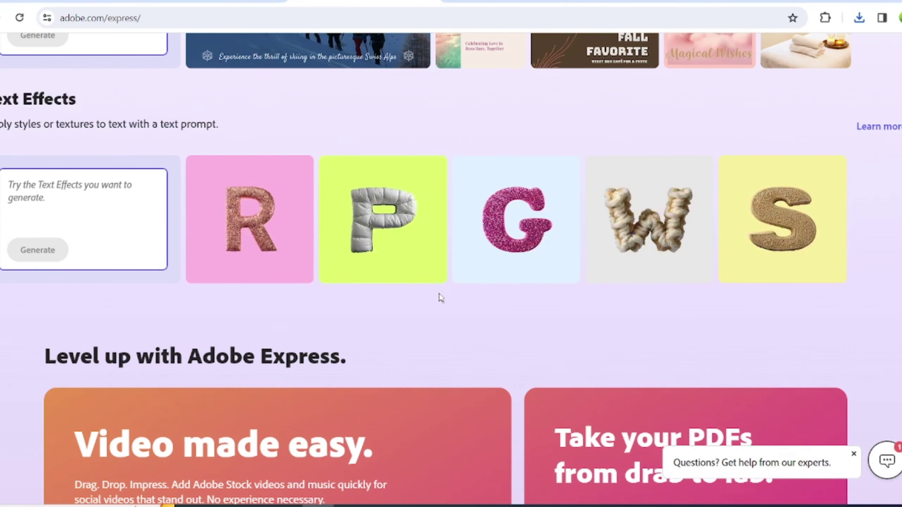
scroll(440, 298, up, 8)
scroll(440, 298, up, 15)
click(199, 90)
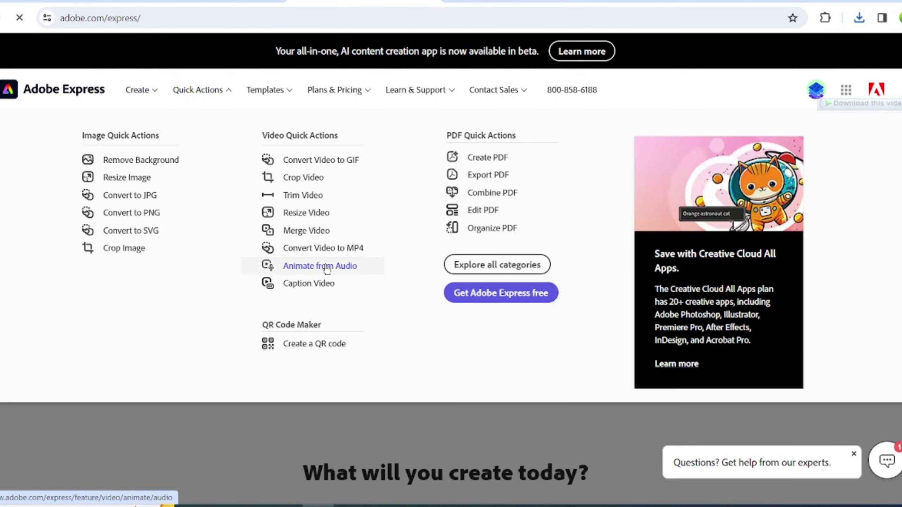
click(325, 265)
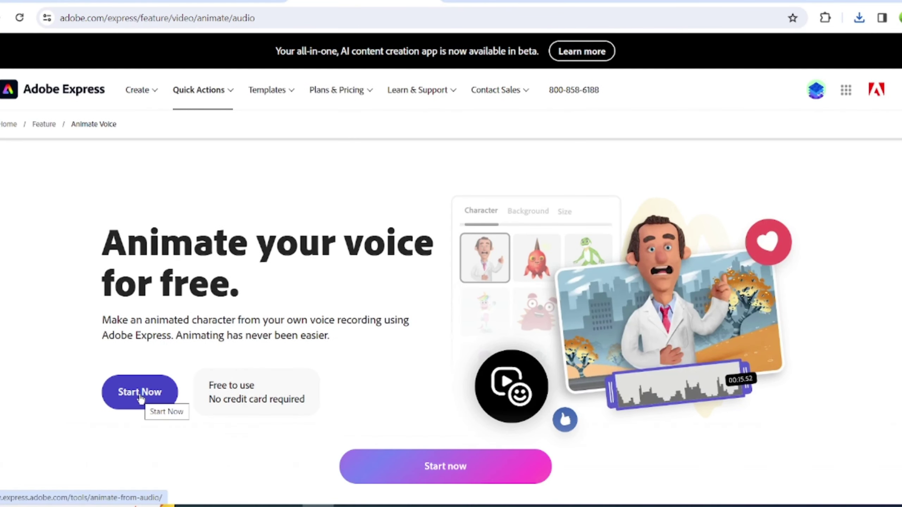
Launch the animate-from-audio tool and replace the snowman with the Ethan character
click(139, 392)
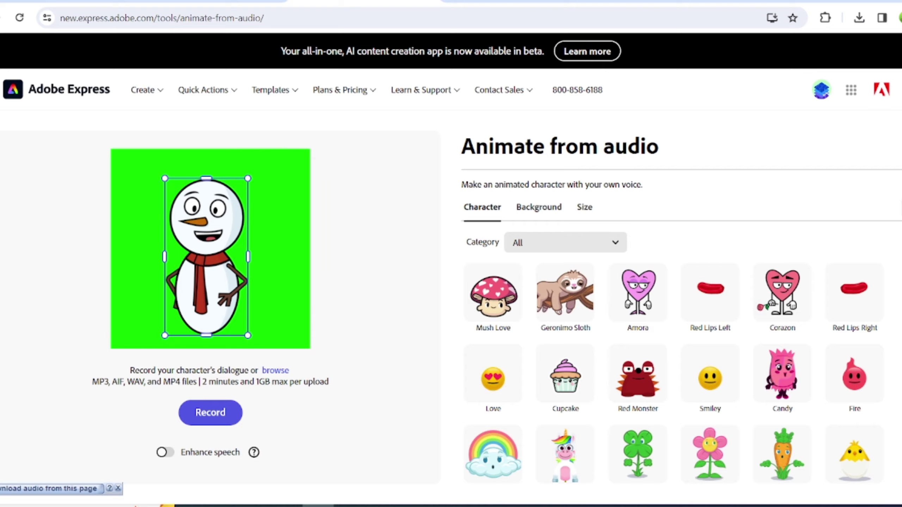
scroll(509, 426, down, 5)
scroll(510, 426, down, 5)
scroll(510, 426, down, 5)
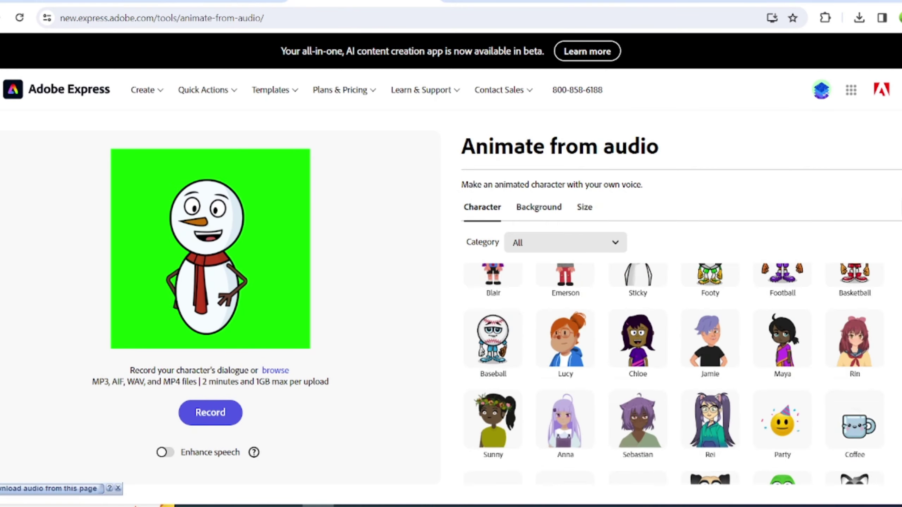
scroll(674, 373, up, 5)
scroll(675, 373, up, 5)
scroll(675, 373, down, 2)
scroll(674, 373, down, 5)
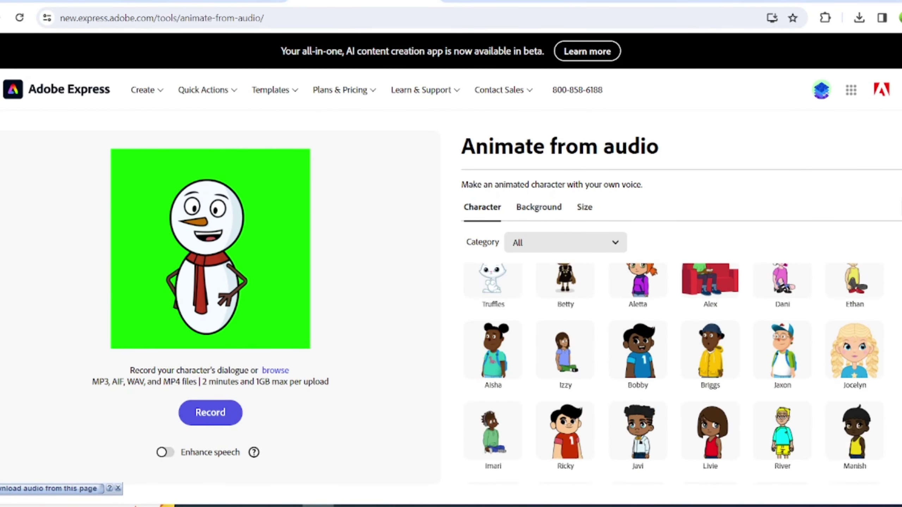
click(854, 282)
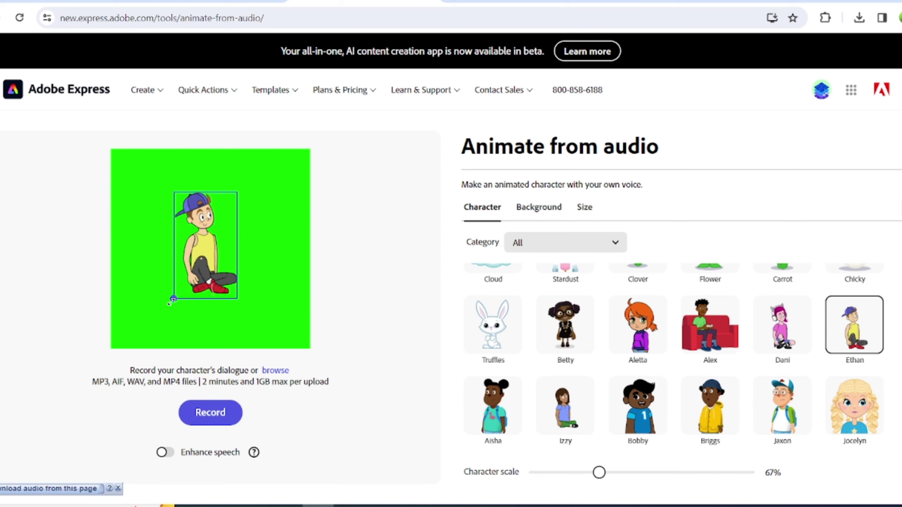
Resize Ethan to about 95% and nudge him slightly right on the green canvas
drag(170, 303, 150, 304)
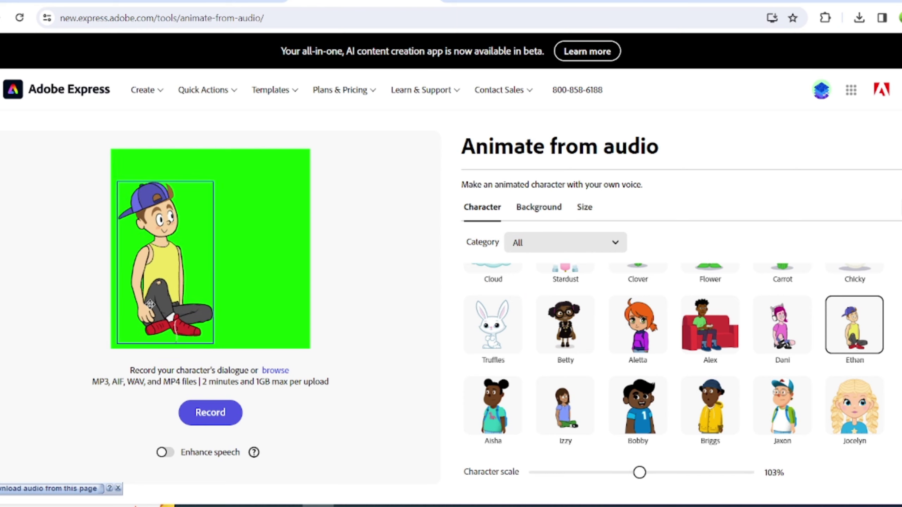
drag(210, 185, 210, 197)
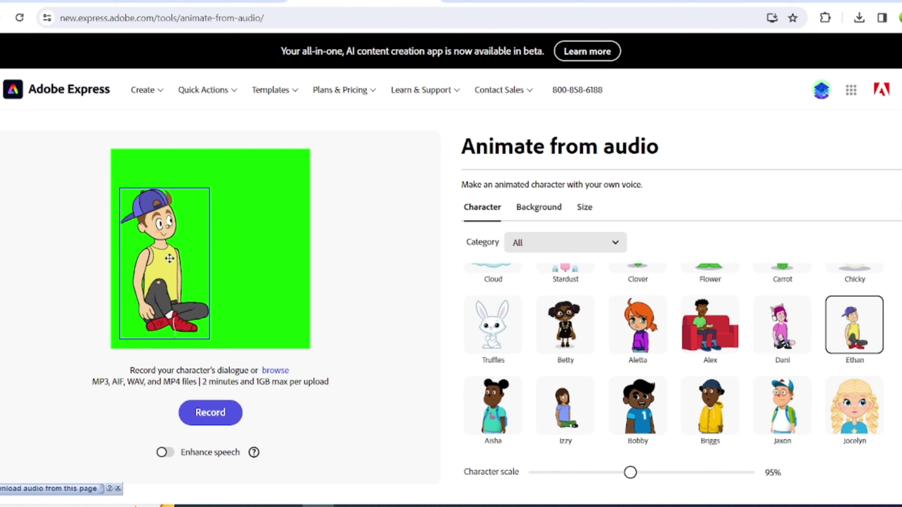
drag(173, 269, 177, 269)
Check the Background options and keep the custom bright-green colour behind Ethan
click(535, 212)
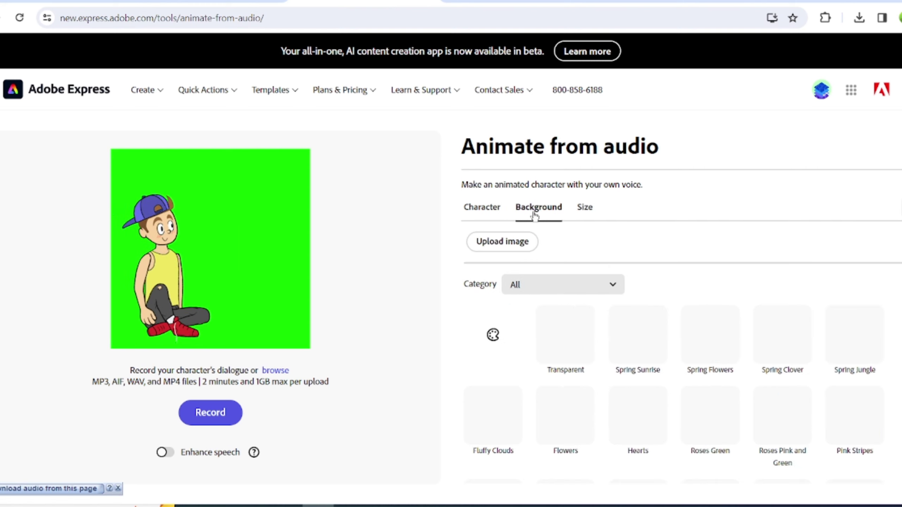
click(484, 338)
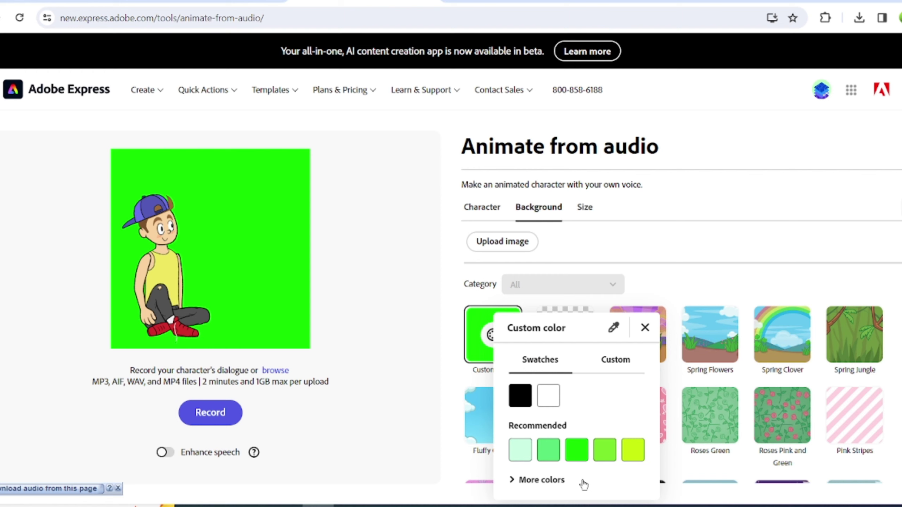
click(381, 290)
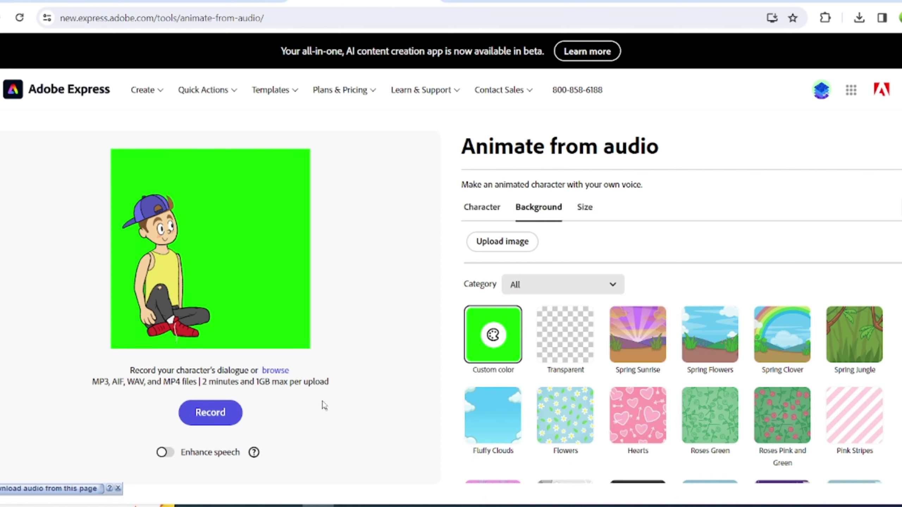
Animate Ethan from an ElevenLabs MP3 in Downloads and download the green-screen video
click(276, 372)
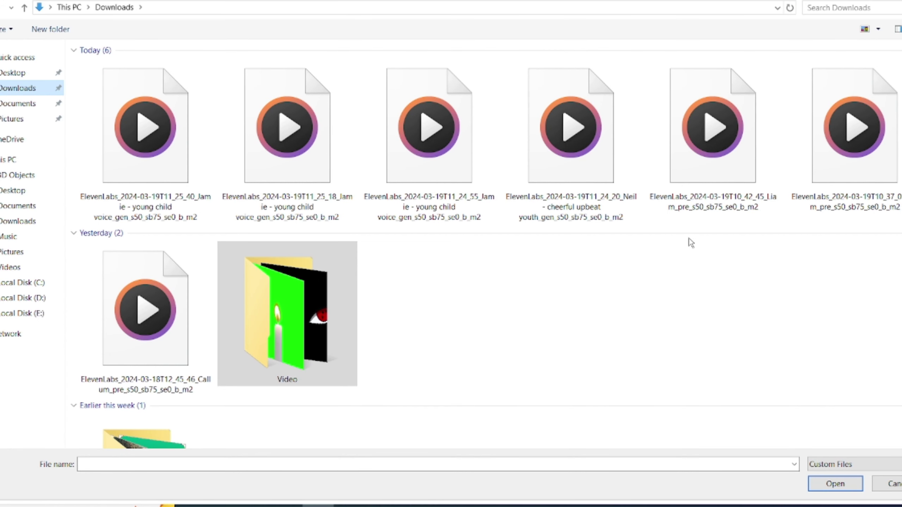
double_click(605, 146)
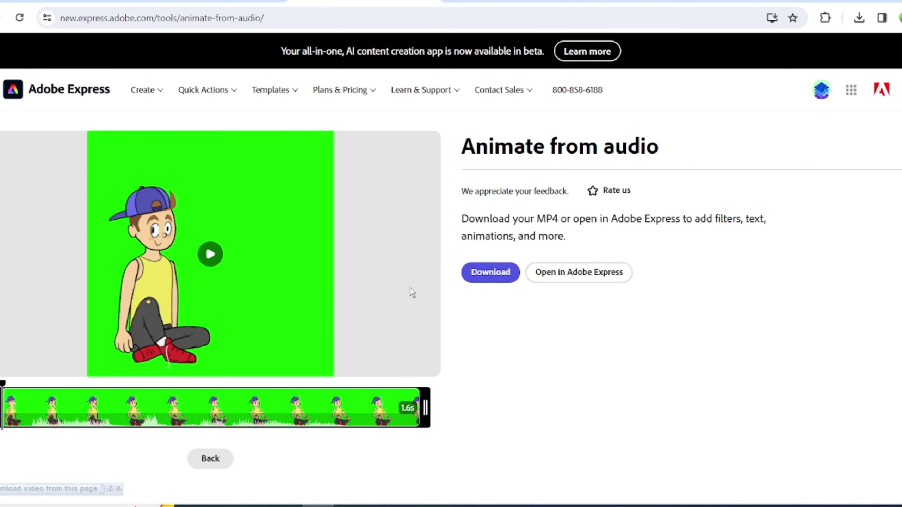
click(490, 272)
Start a fresh animation and upload the third ElevenLabs voice clip
click(522, 399)
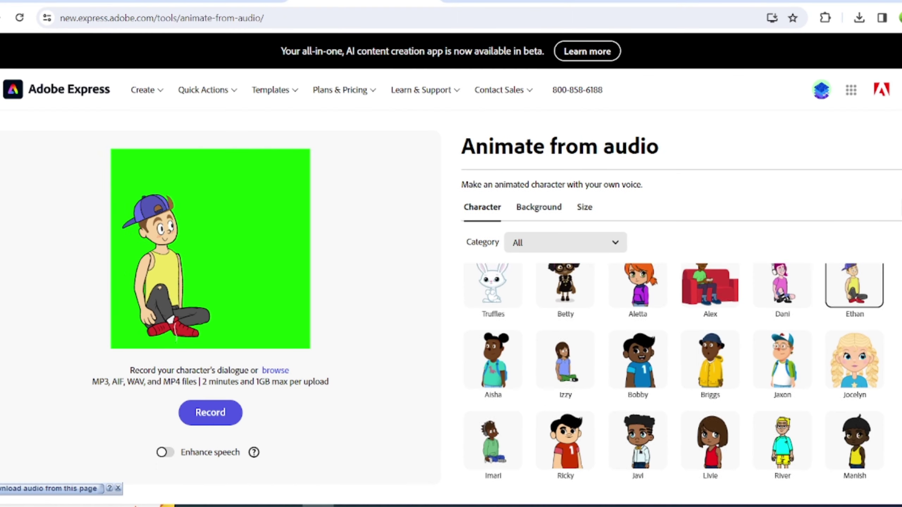
click(275, 371)
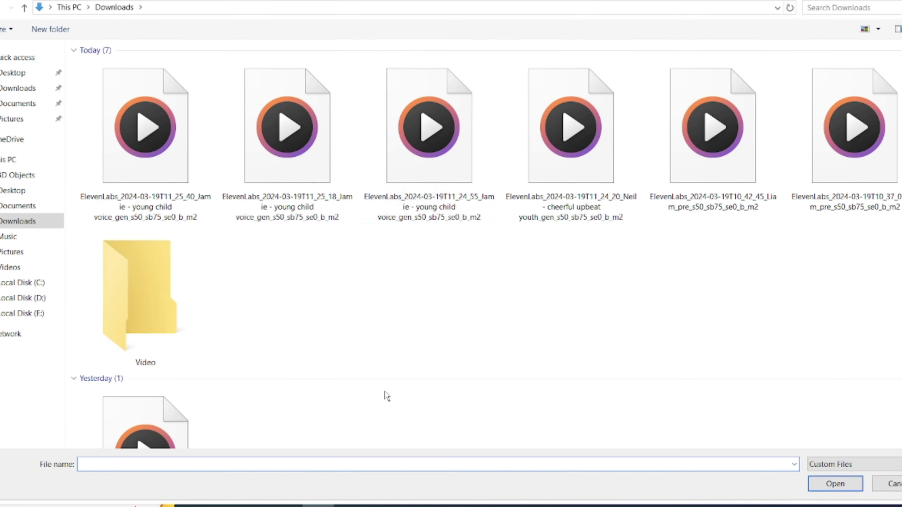
double_click(426, 150)
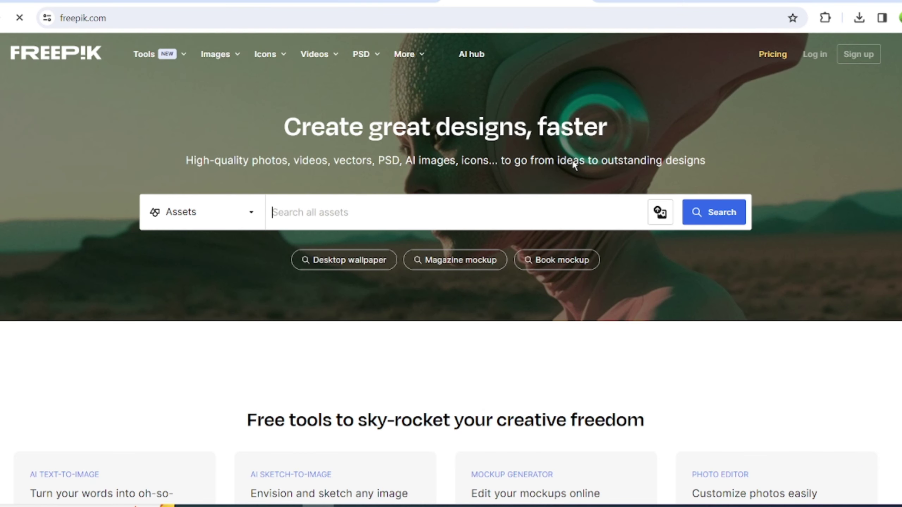
Search Freepik for 'playground' and open the blank cartoon nature park vector
click(357, 211)
text(playground)
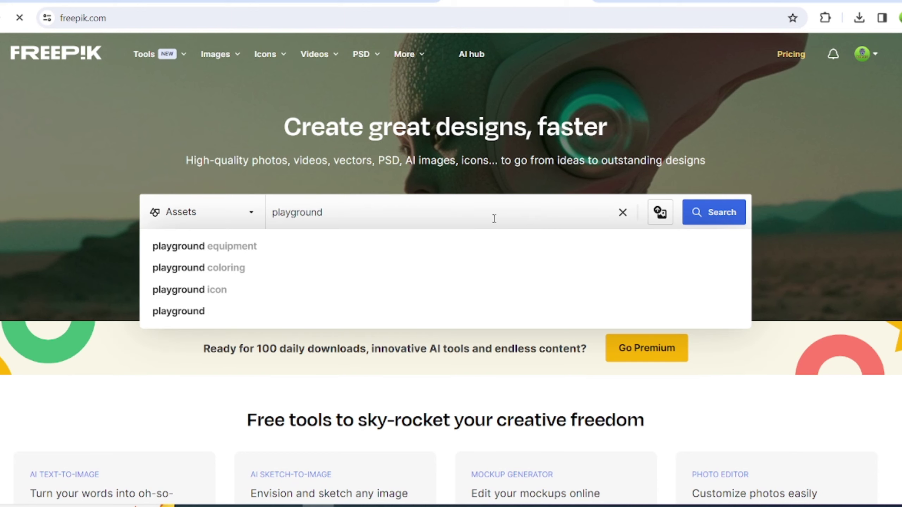
key(Return)
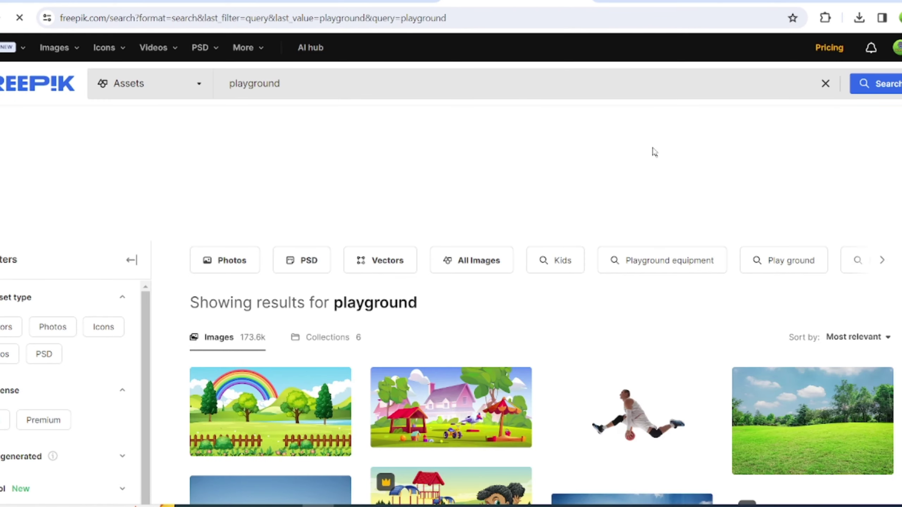
scroll(652, 157, down, 5)
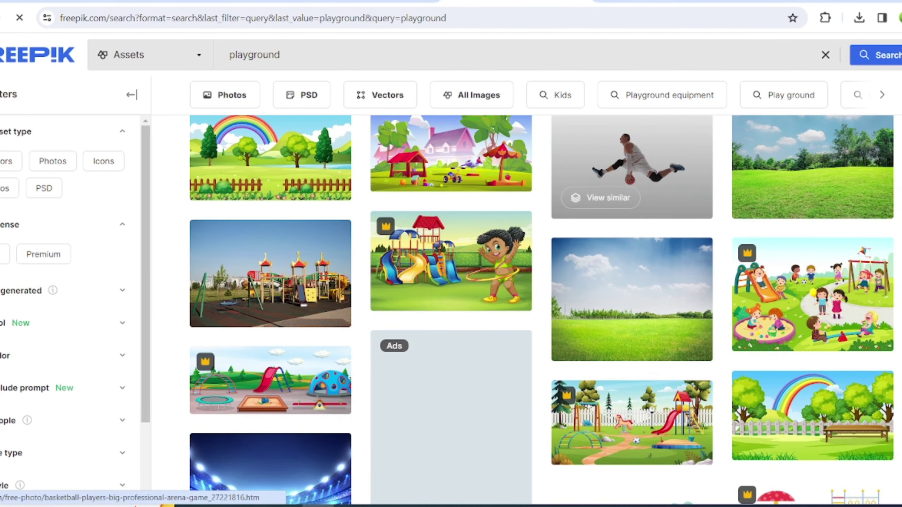
scroll(616, 152, down, 6)
click(257, 339)
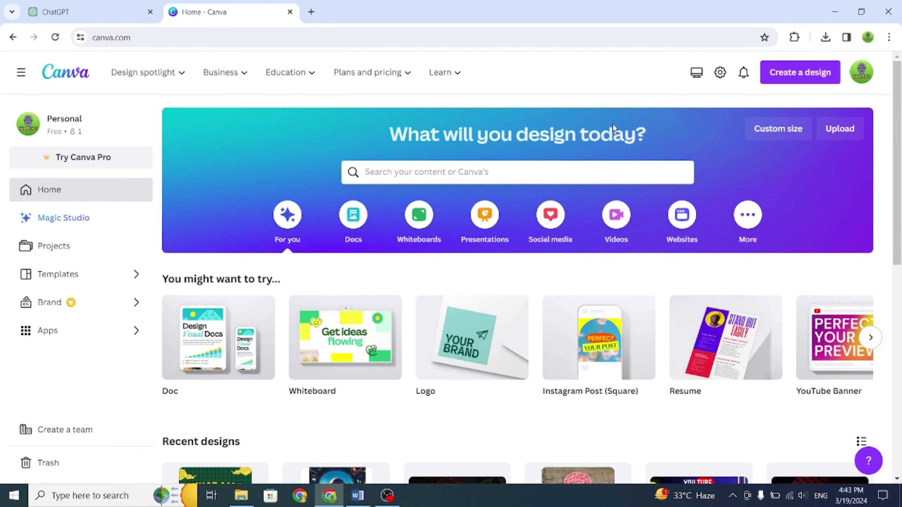
Create a new Mobile Video design in Canva and show the uploaded images
click(787, 79)
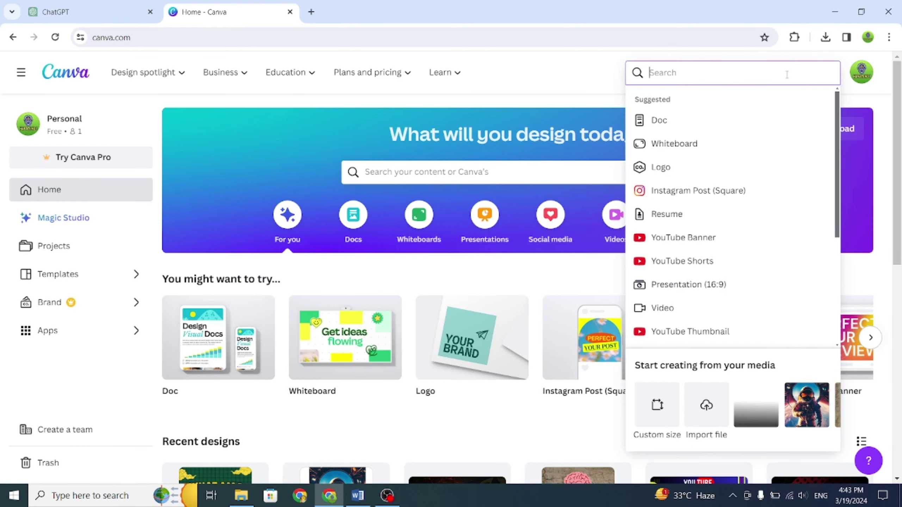
click(693, 260)
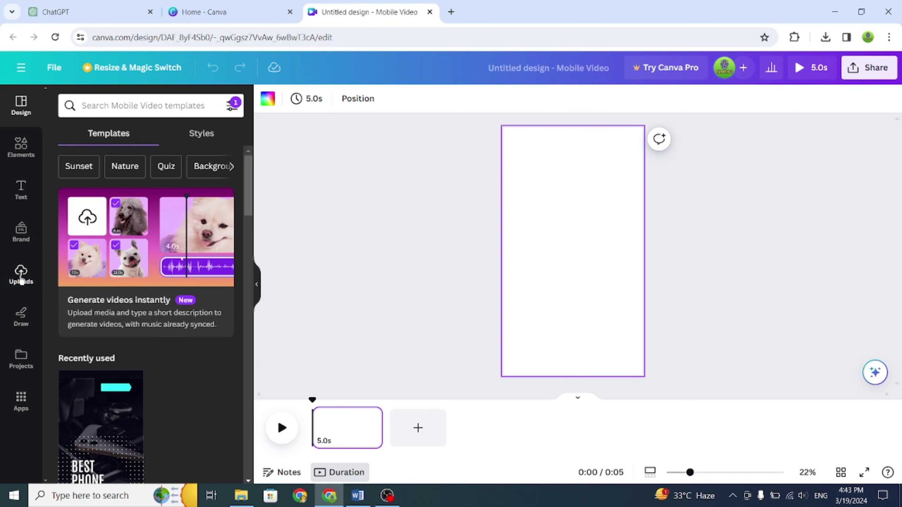
click(21, 281)
click(139, 134)
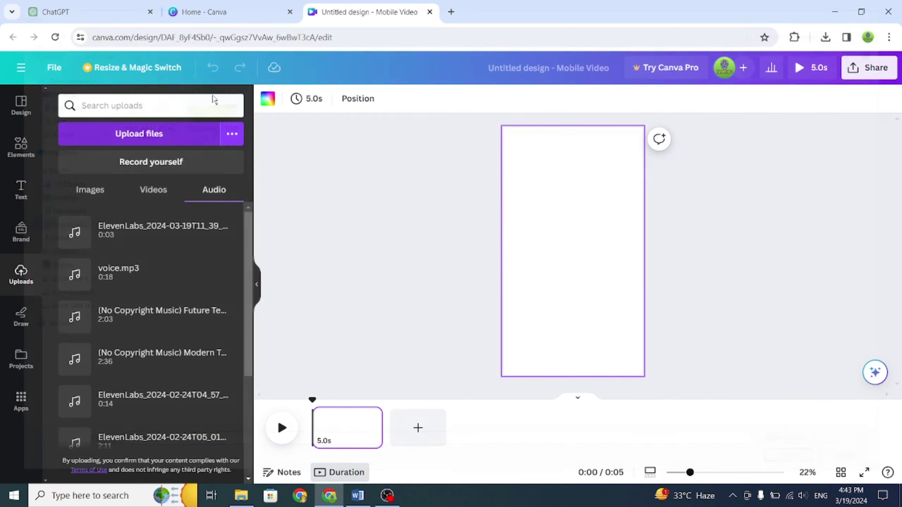
click(99, 192)
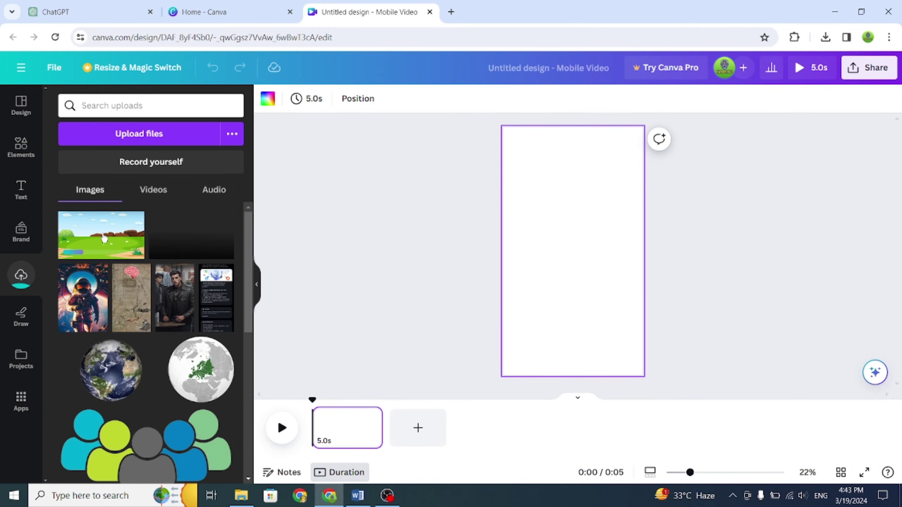
mouse_move(102, 233)
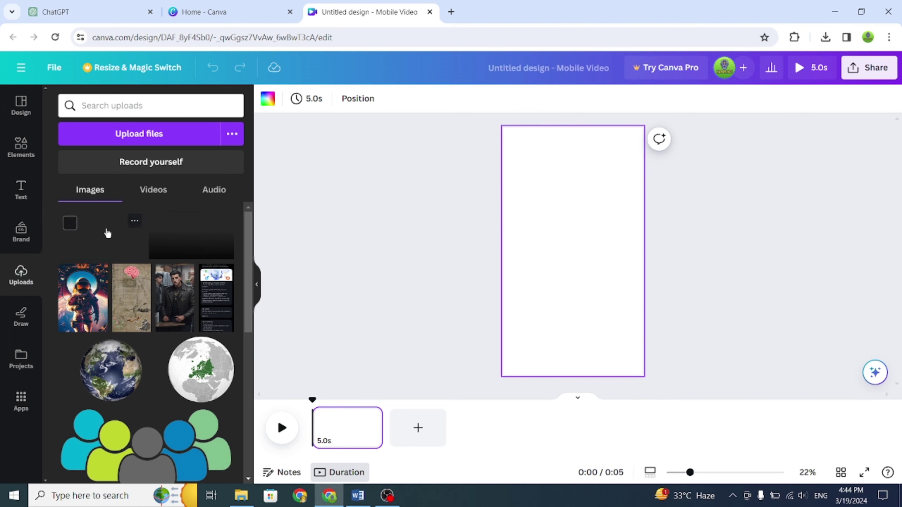
Place the nature park landscape on the page and stretch it to fill the frame
click(102, 242)
mouse_move(571, 222)
mouse_down()
mouse_move(585, 172)
mouse_move(574, 125)
mouse_up()
drag(643, 252, 658, 253)
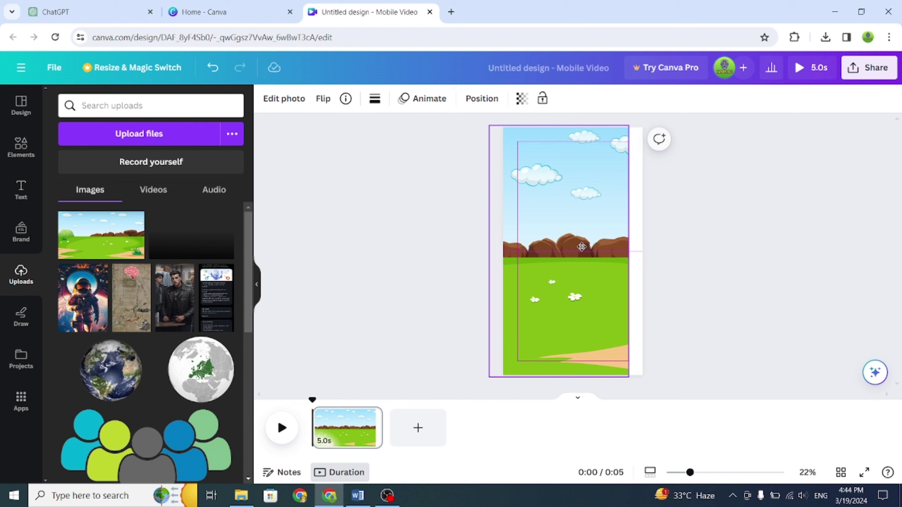
click(763, 263)
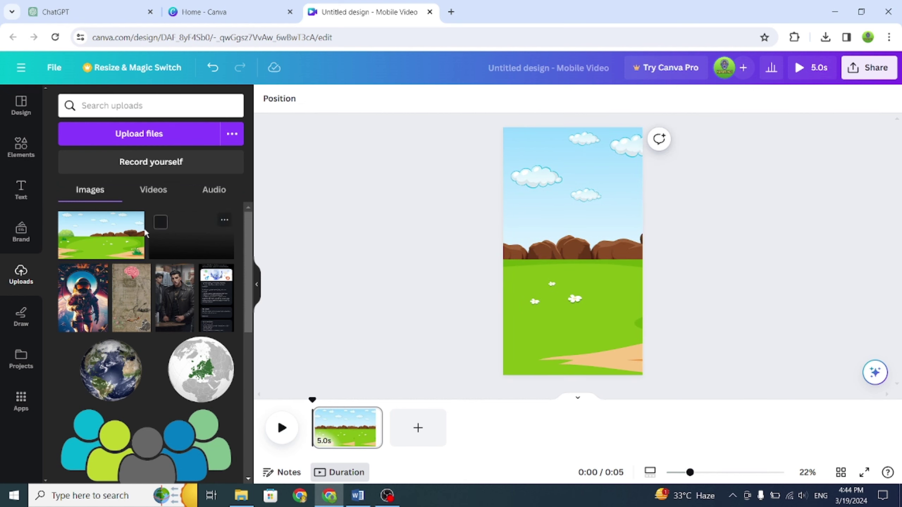
Search Canva's Elements for 'animated trees'
click(21, 147)
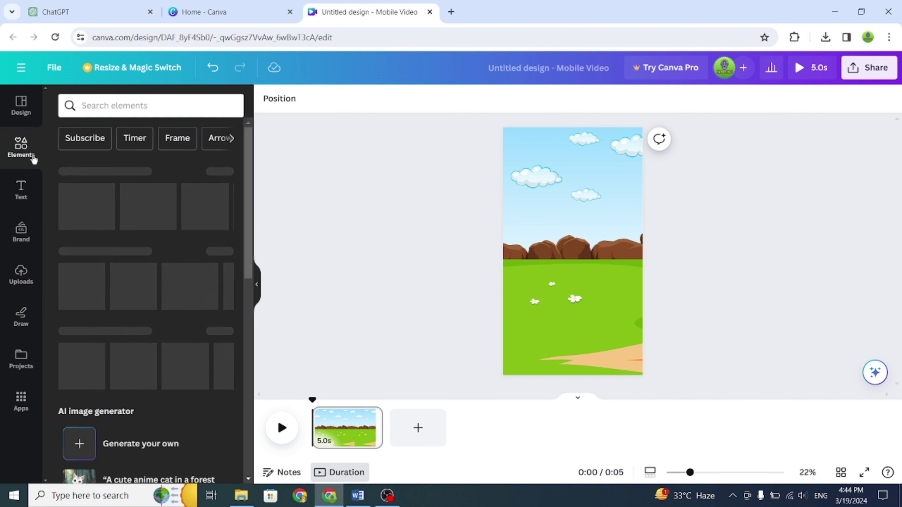
click(139, 105)
text(a)
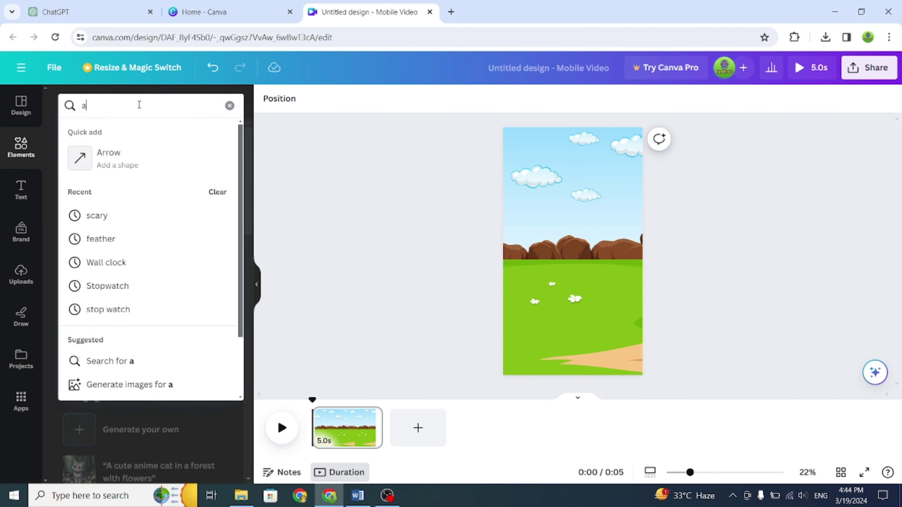
text(nimated)
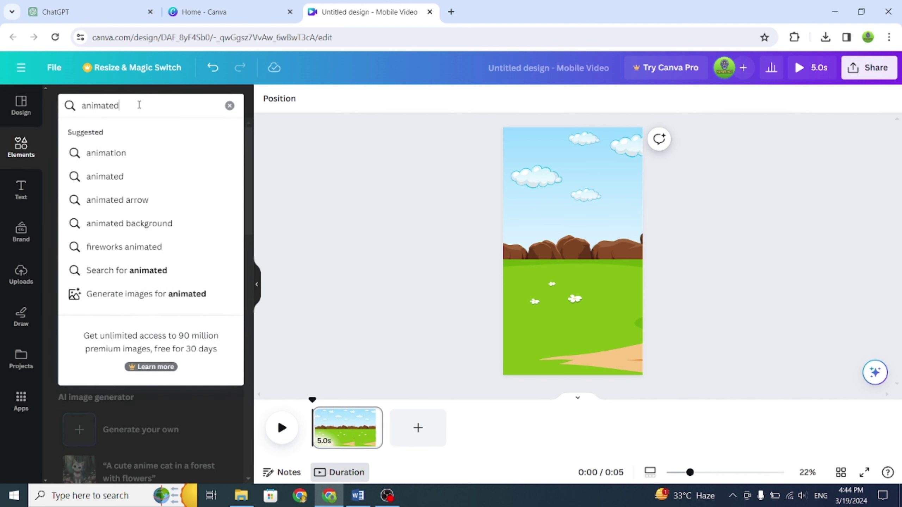
text( trees)
key(Return)
click(100, 133)
Add two animated trees, shrinking the light-green one and moving it to the right edge
click(84, 219)
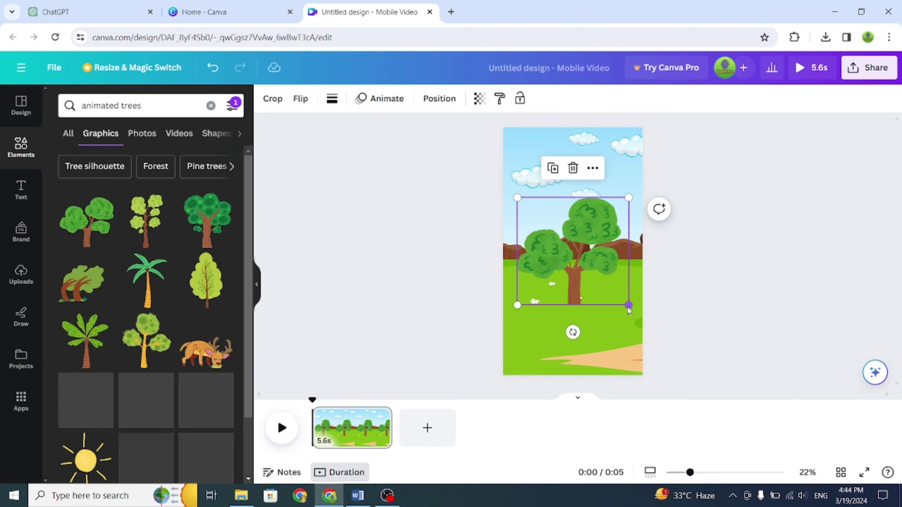
click(206, 279)
drag(632, 334, 608, 306)
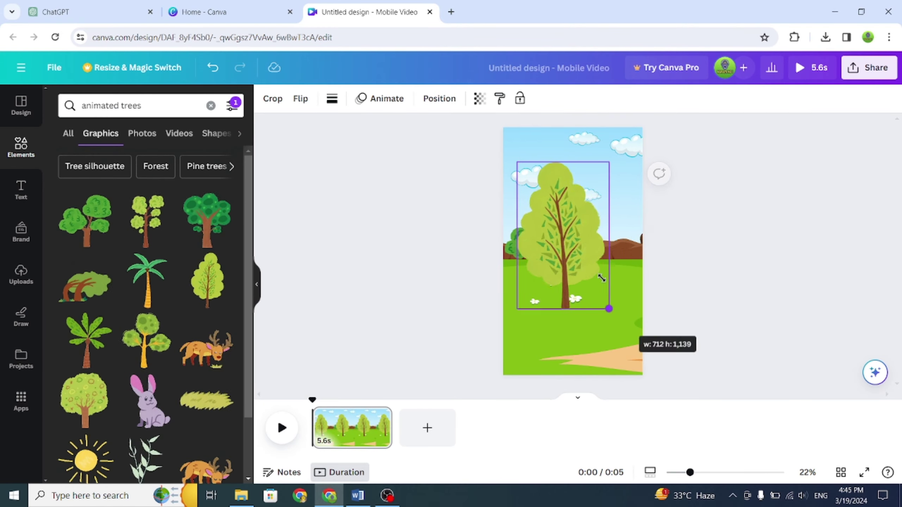
mouse_move(567, 240)
mouse_down()
mouse_move(621, 250)
mouse_move(559, 171)
mouse_up()
scroll(145, 284, down, 5)
Add a sun in the top-left corner and a small deer to the scene
click(84, 247)
drag(616, 227, 559, 184)
drag(532, 154, 541, 161)
click(210, 261)
drag(628, 307, 563, 229)
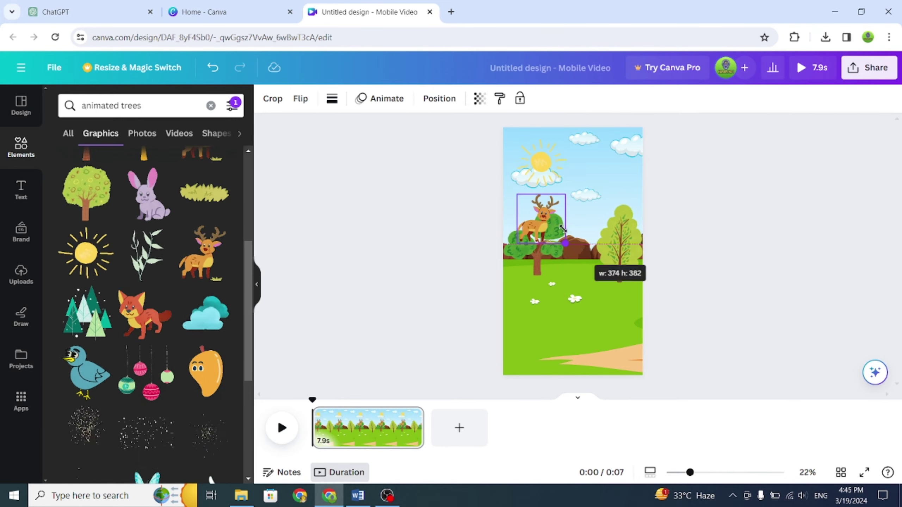
Extend the page to about 40 seconds and download the design as MP4
drag(422, 428, 837, 428)
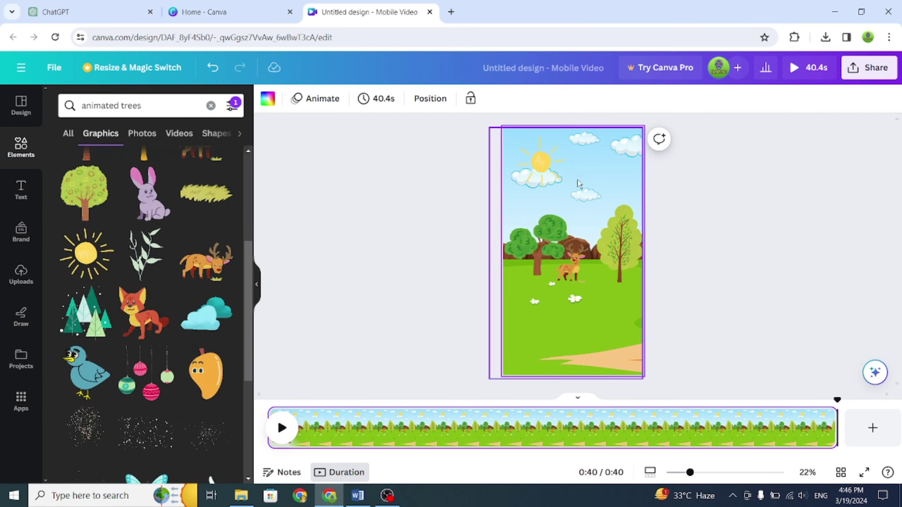
click(868, 67)
click(712, 352)
click(753, 261)
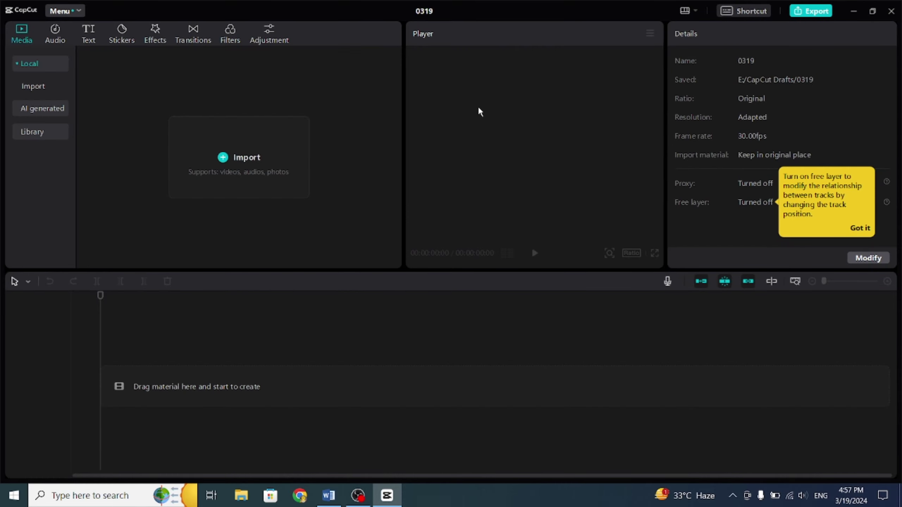
Change the CapCut project's aspect ratio to 9:16 and save the settings
click(858, 259)
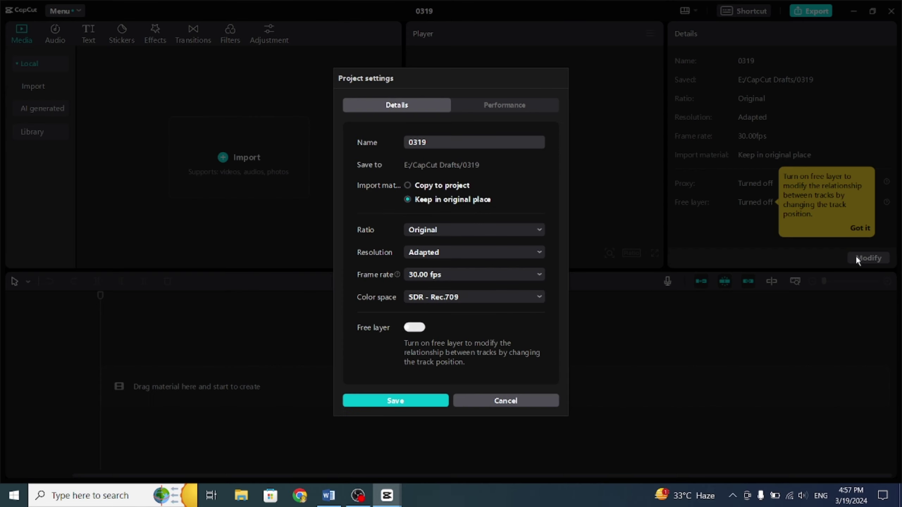
click(462, 227)
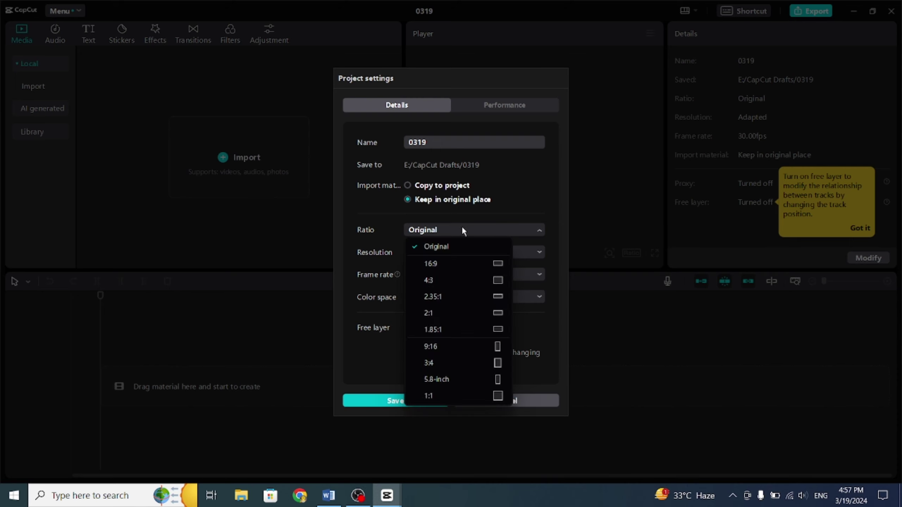
click(450, 347)
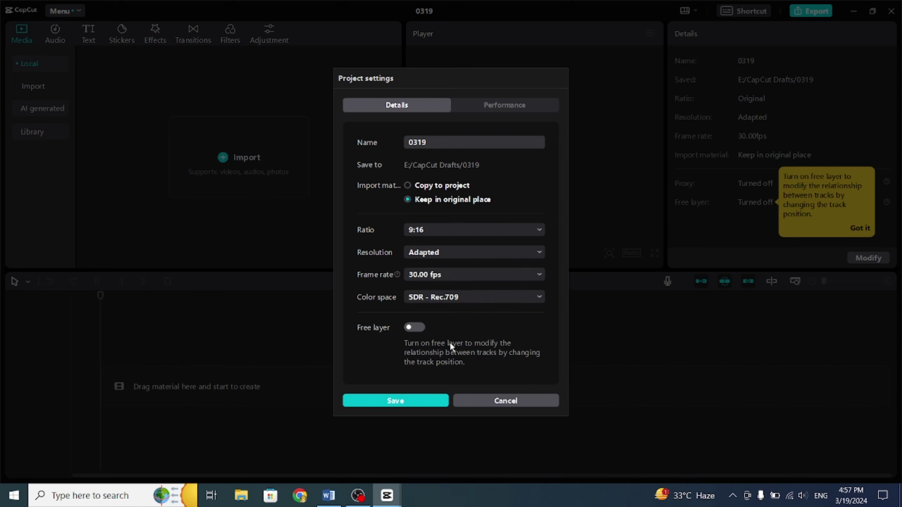
click(388, 400)
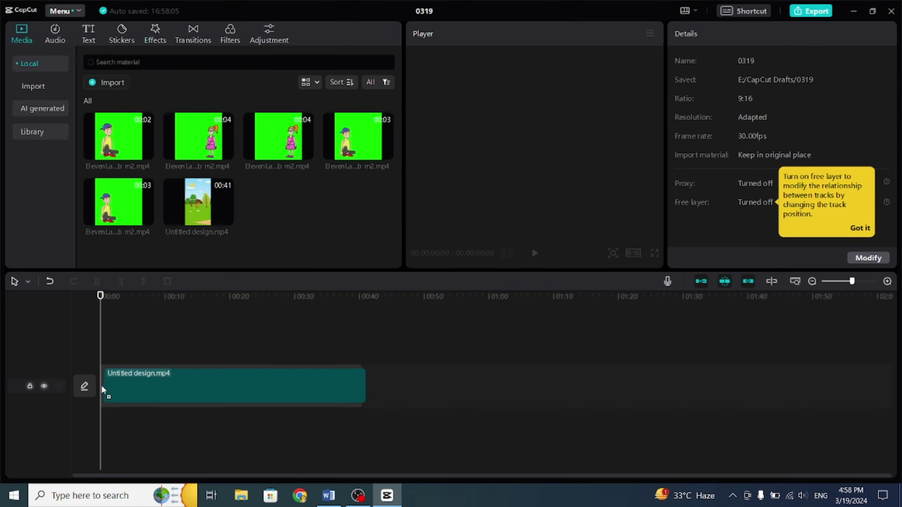
Rewind to the start and preview the boy green-screen clips in the media library
click(344, 388)
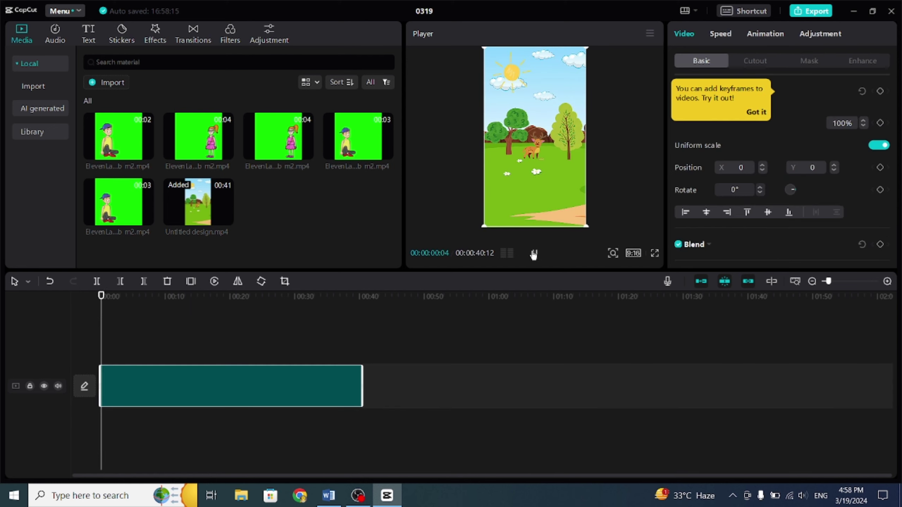
click(93, 300)
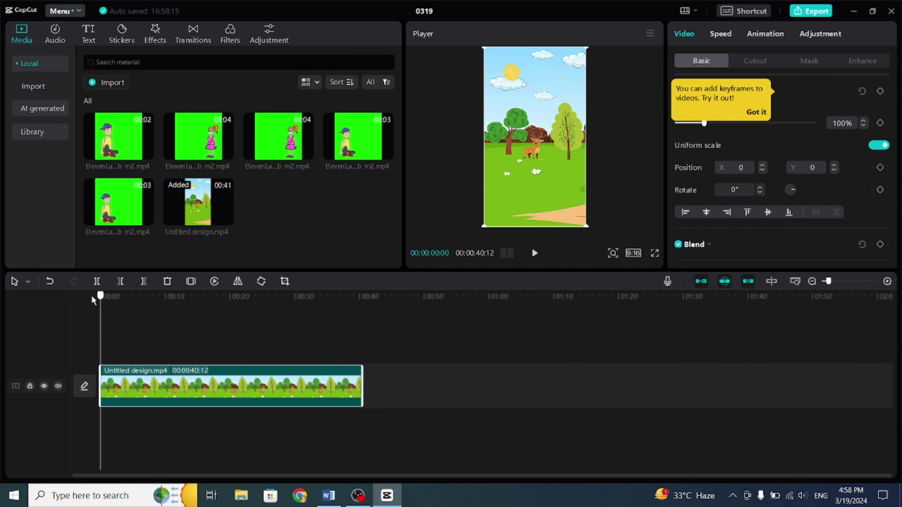
click(110, 207)
click(360, 126)
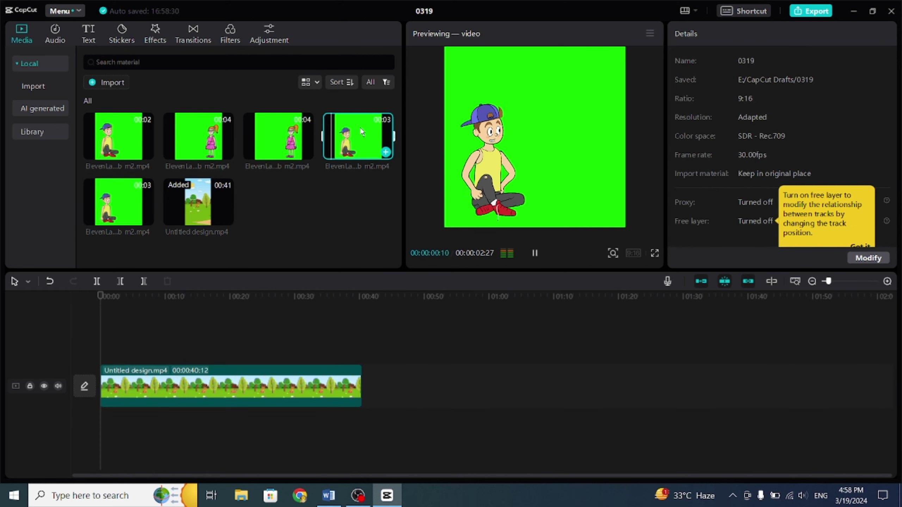
click(114, 142)
click(135, 208)
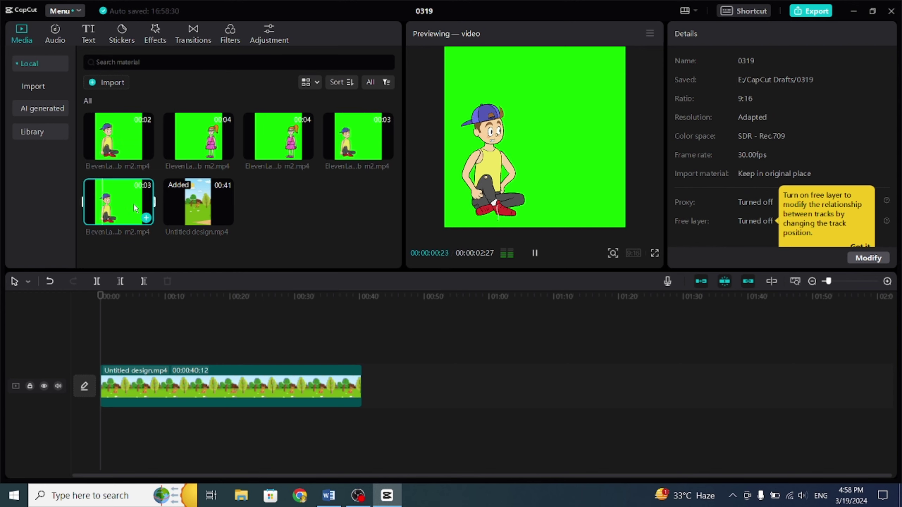
Add the top-right boy clip as an overlay and lower it to Position Y -686
click(362, 141)
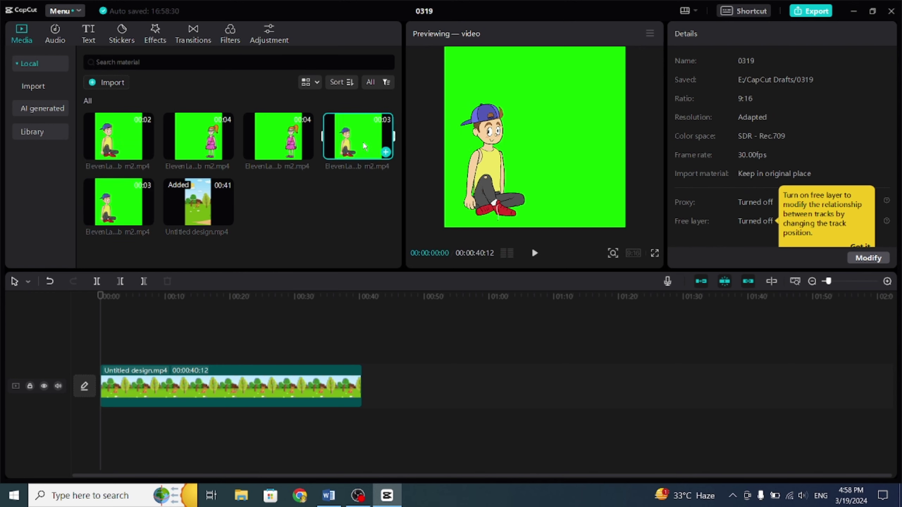
click(386, 153)
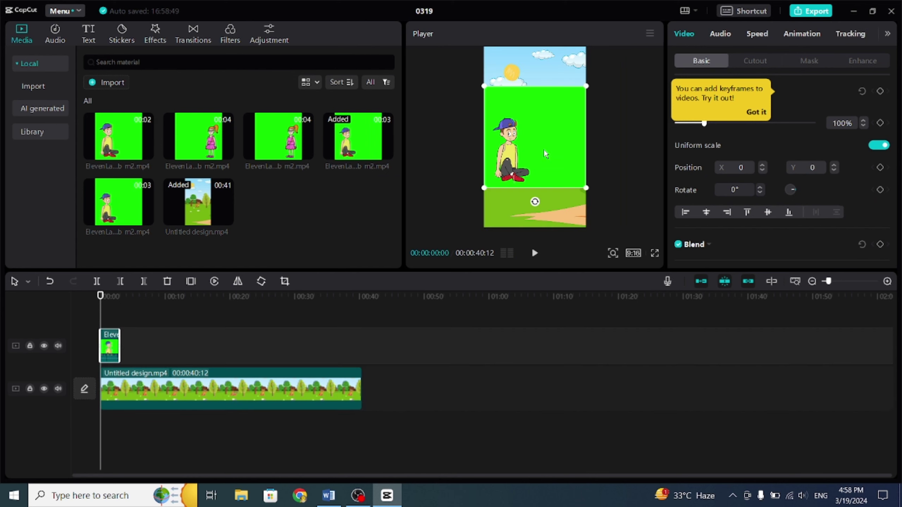
drag(546, 153, 546, 186)
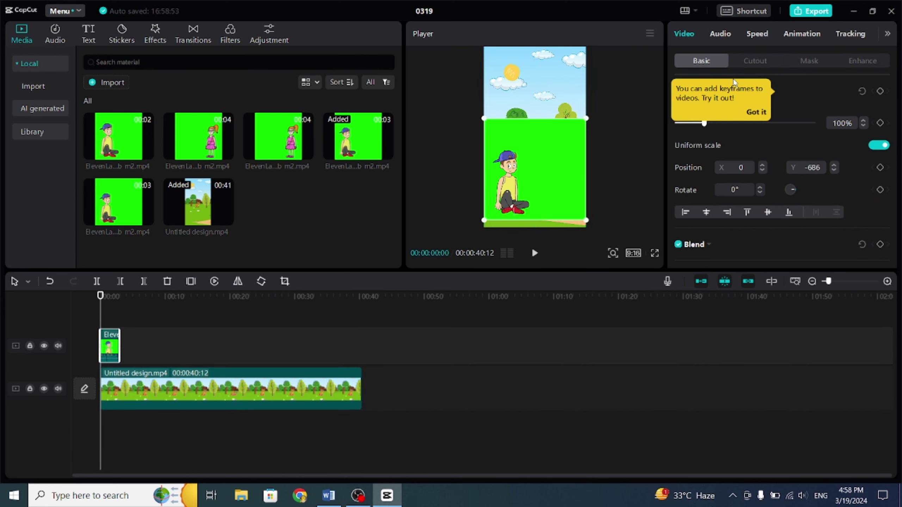
Chroma-key the boy clip using the sampled green, with Strength and Shadow at 100
click(752, 62)
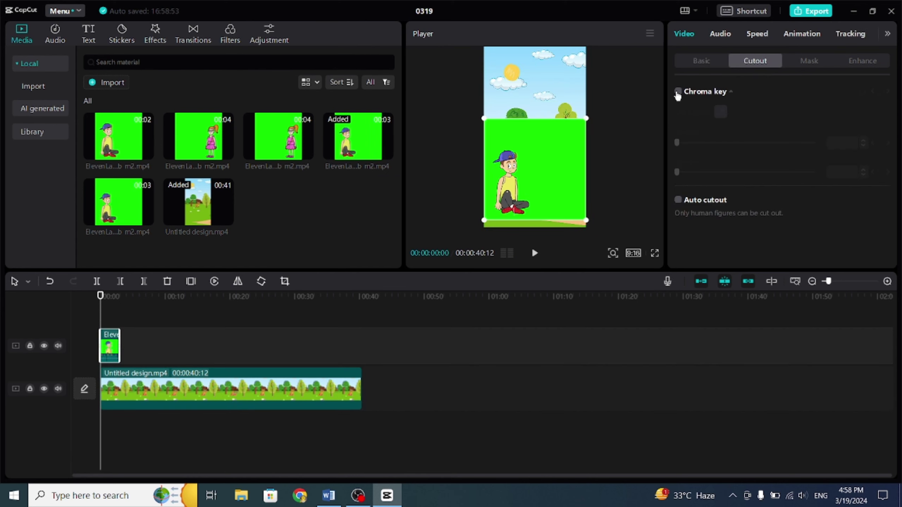
click(721, 113)
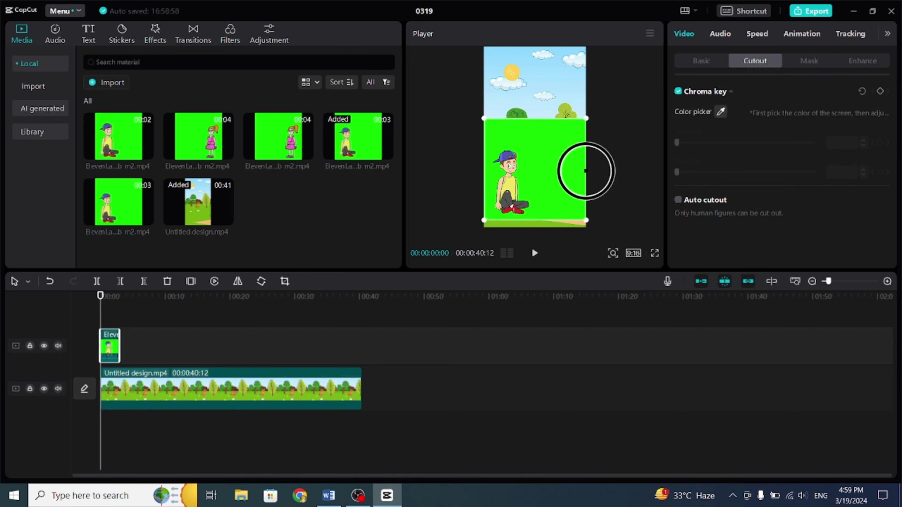
click(555, 161)
drag(740, 143, 828, 148)
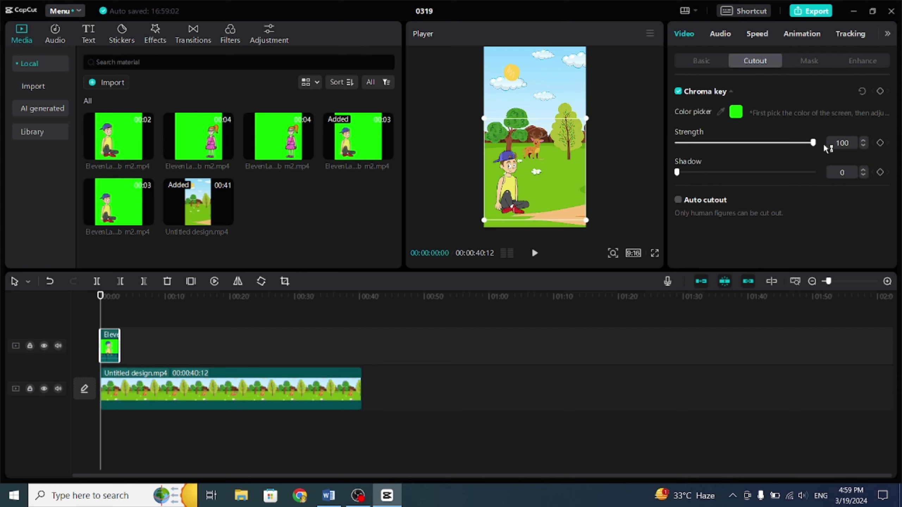
drag(814, 184, 817, 180)
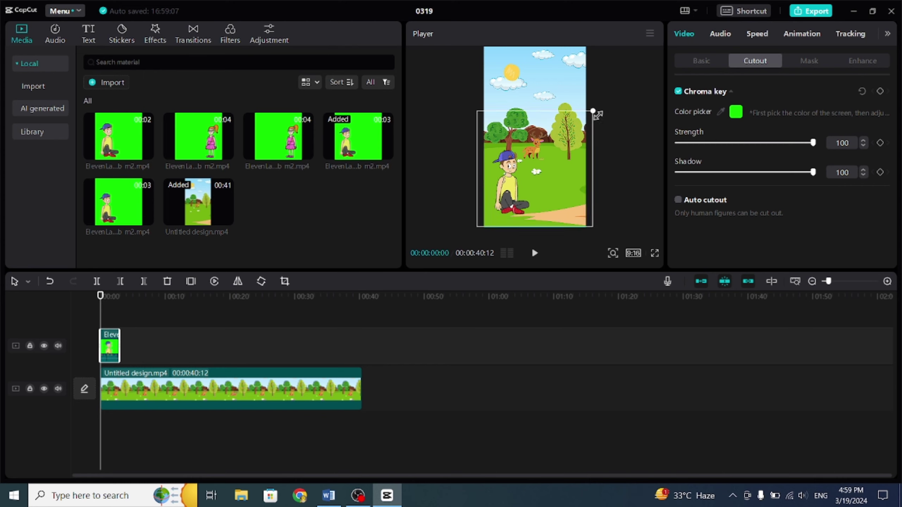
Enlarge the boy, then add a freeze frame and place it after his clip
drag(586, 118, 611, 107)
drag(506, 199, 512, 194)
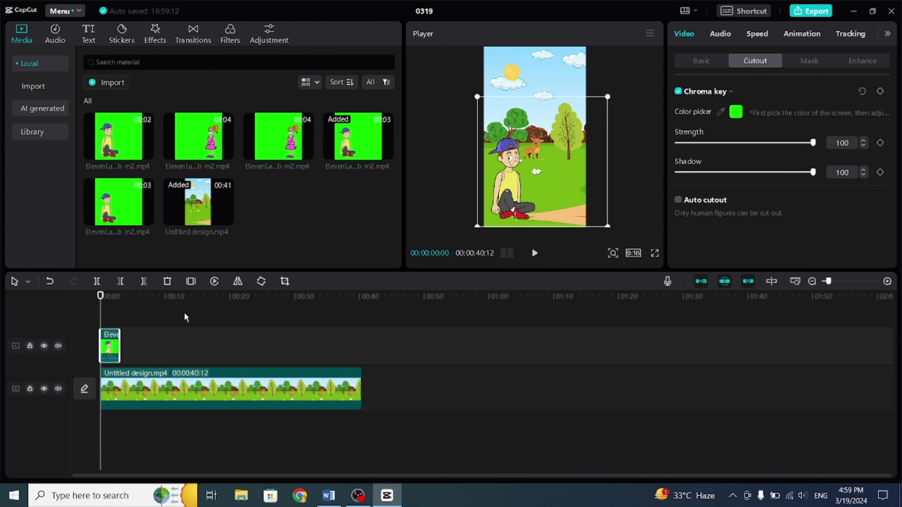
click(191, 282)
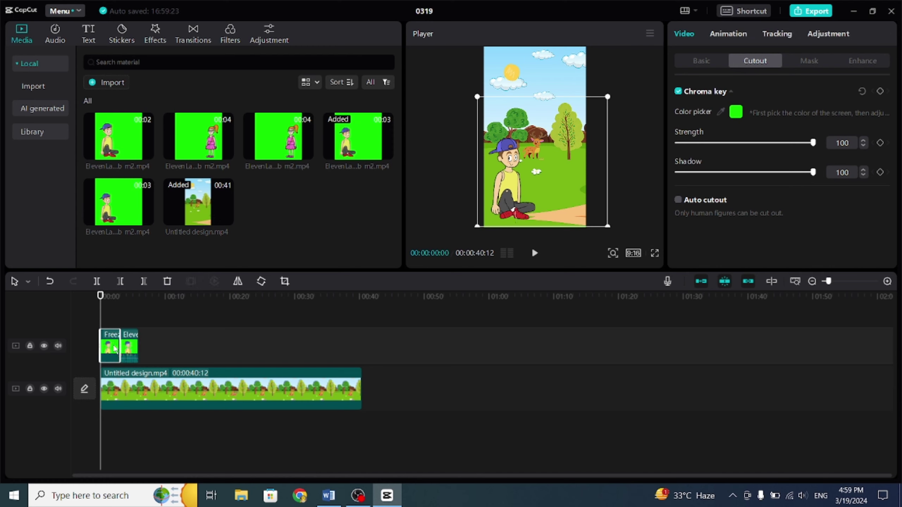
mouse_move(111, 345)
mouse_down()
mouse_move(151, 349)
mouse_move(117, 347)
mouse_move(130, 348)
mouse_up()
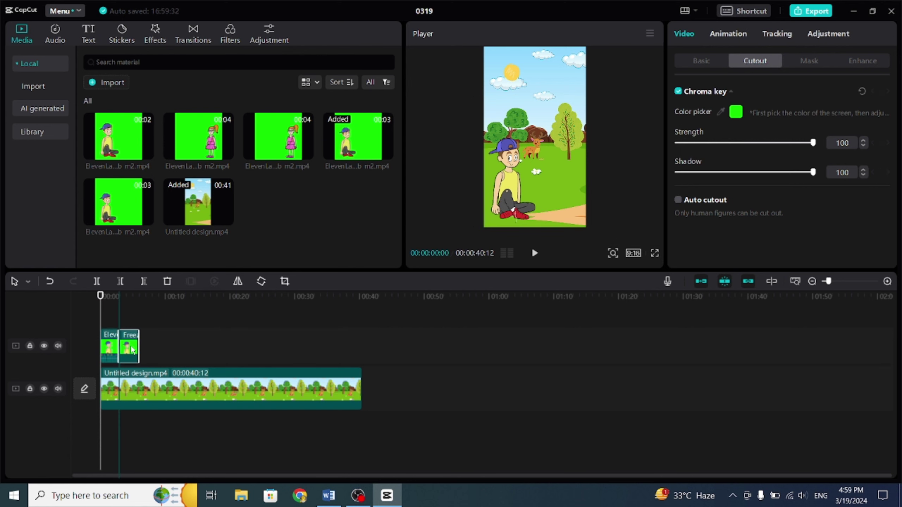
Add the girl clip on a new overlay track, keying green at Strength and Shadow 100, enlarged
click(301, 157)
drag(300, 157, 117, 343)
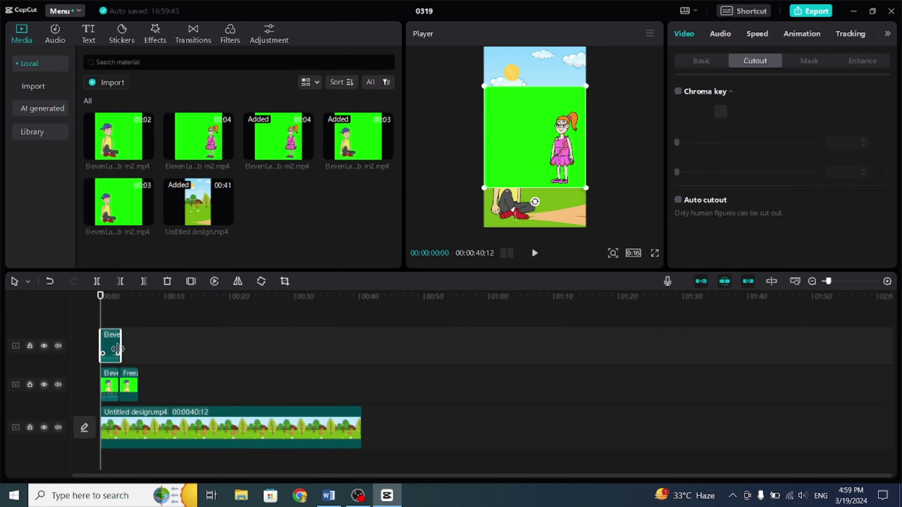
click(677, 91)
drag(676, 142, 814, 143)
drag(676, 173, 813, 172)
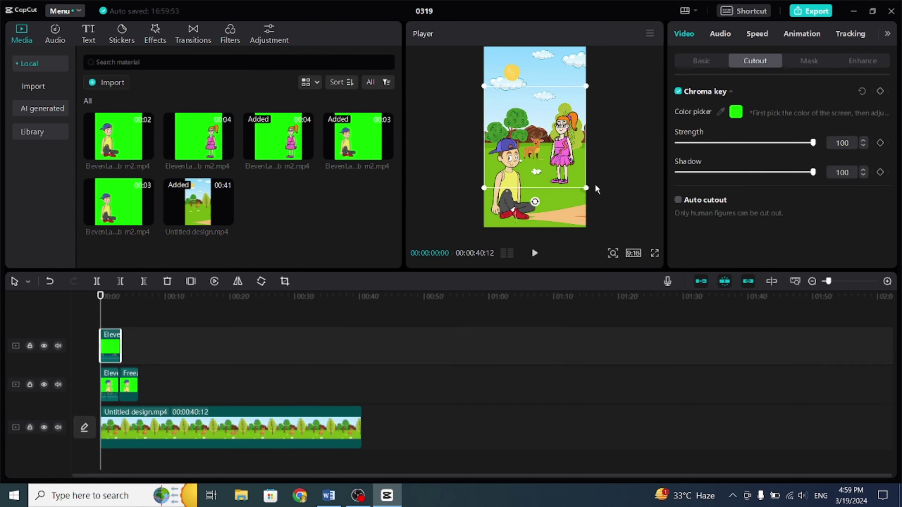
drag(586, 187, 594, 218)
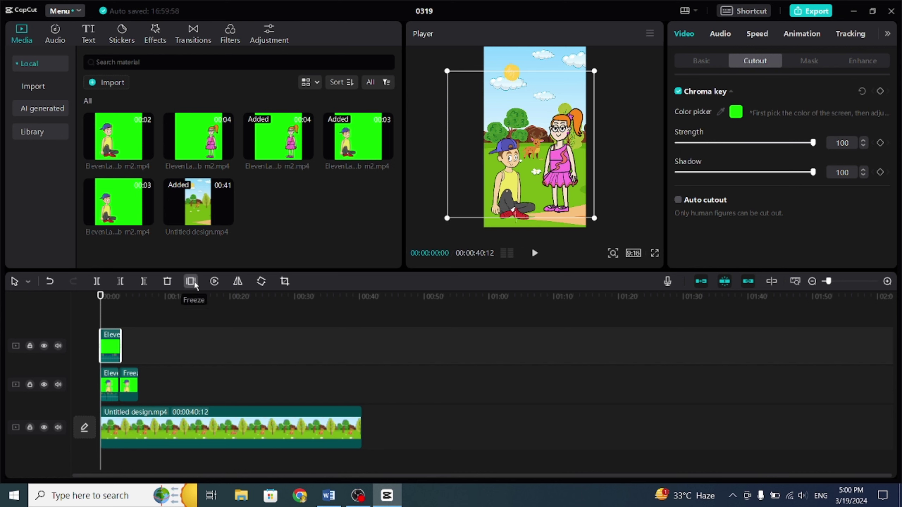
Freeze-frame the top track and add the remaining boy clip to the second track's end
click(191, 281)
click(535, 253)
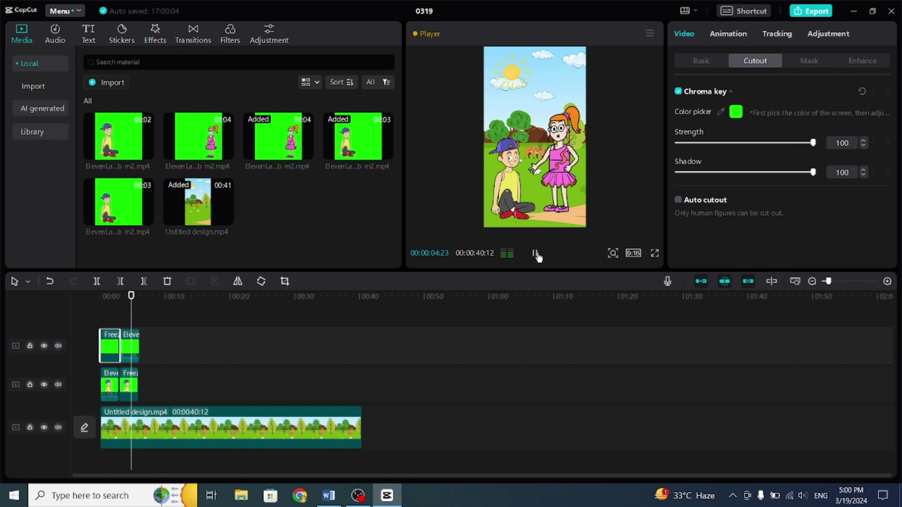
click(118, 204)
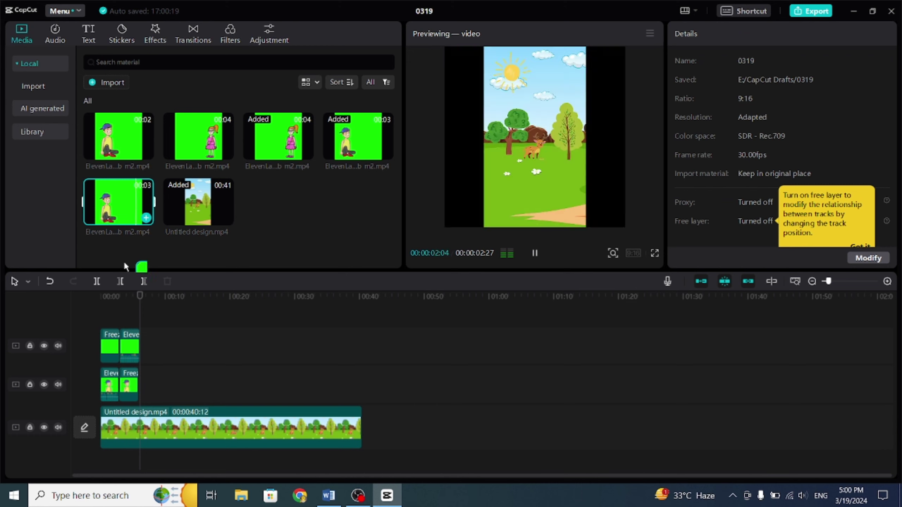
drag(119, 204, 142, 386)
Add another girl clip after the freeze clip and key out its green at full Strength and Shadow
click(109, 346)
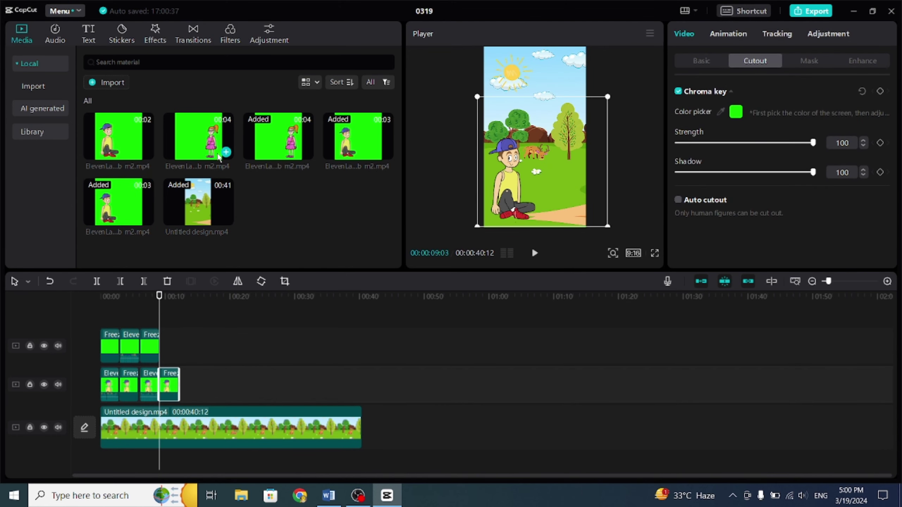
drag(219, 156, 161, 341)
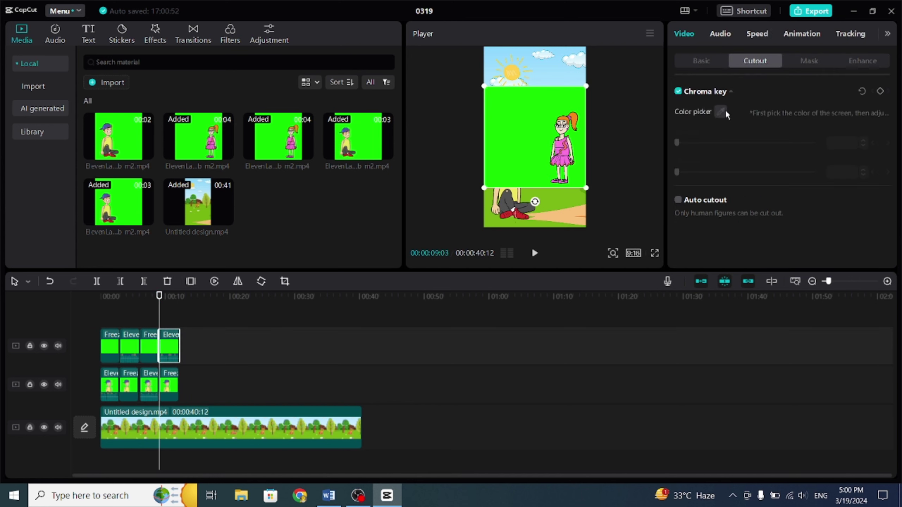
click(721, 112)
click(519, 135)
drag(677, 142, 813, 143)
drag(677, 172, 813, 172)
Trim the playground background to twelve seconds, ending with the character clips
click(149, 385)
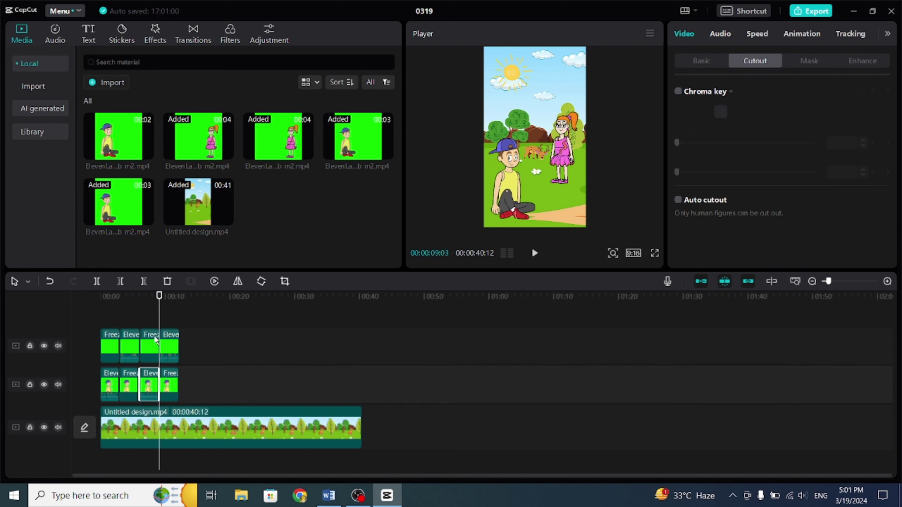
click(319, 428)
drag(360, 428, 179, 428)
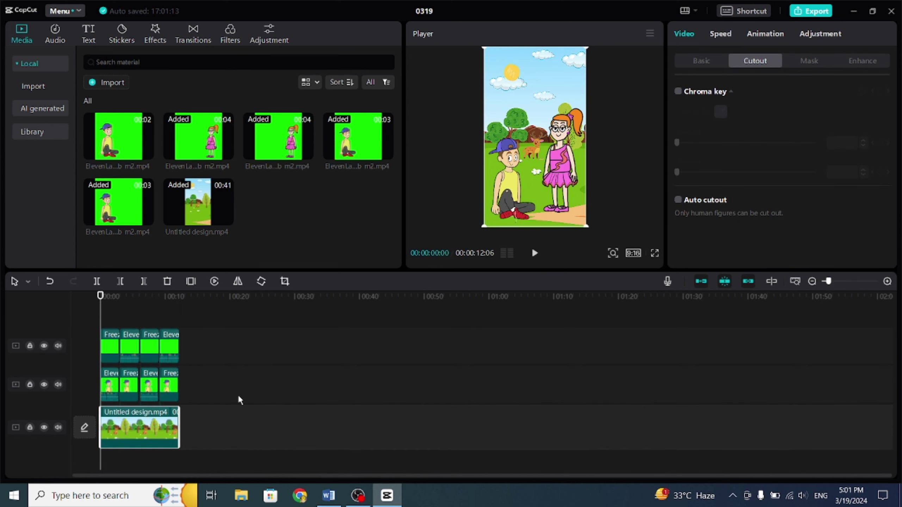
Generate auto captions from the speech with the language set to English
click(89, 35)
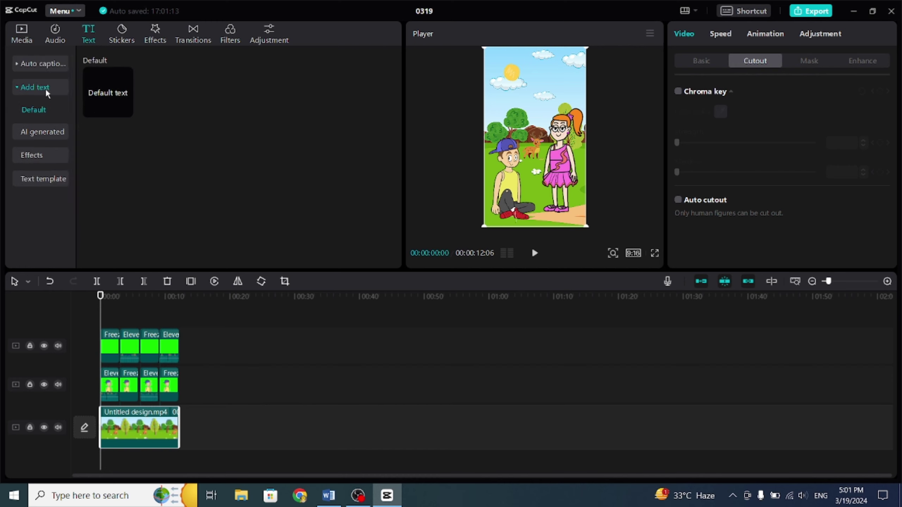
click(35, 62)
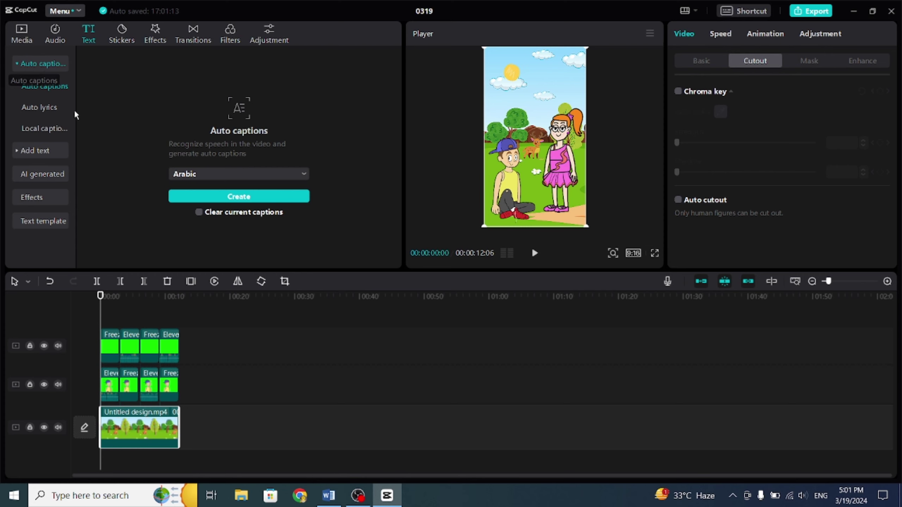
click(265, 172)
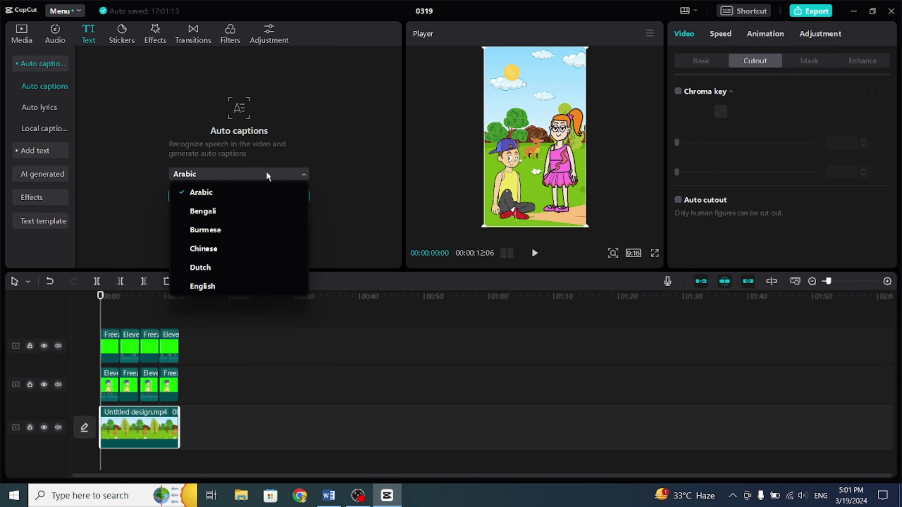
click(224, 287)
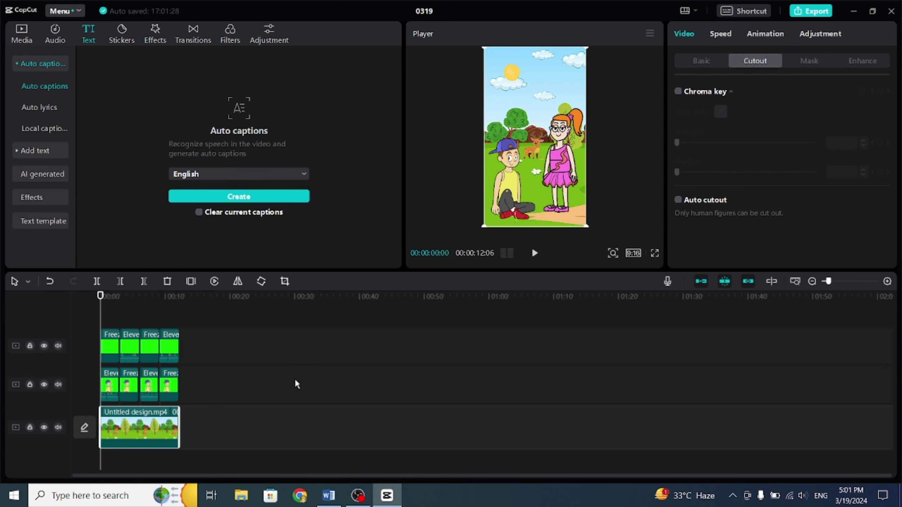
click(240, 197)
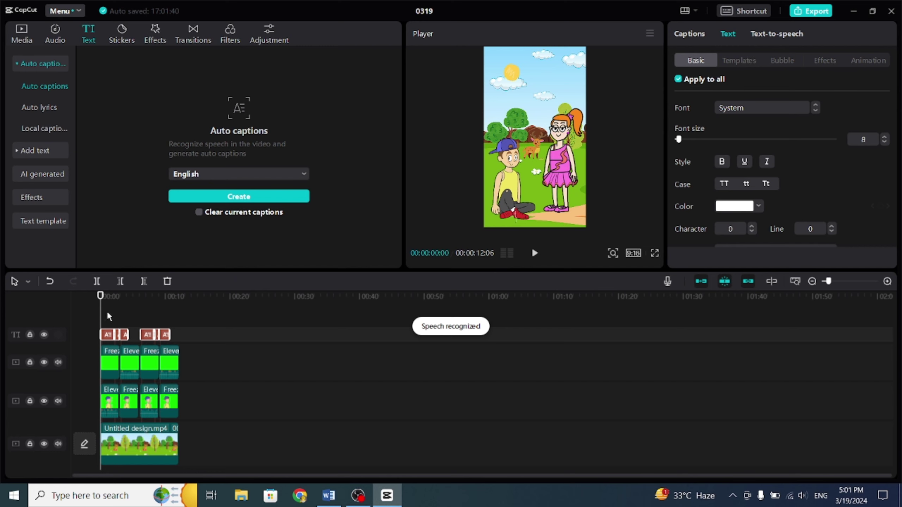
Set the caption font to ZY Palette at size 10
click(805, 108)
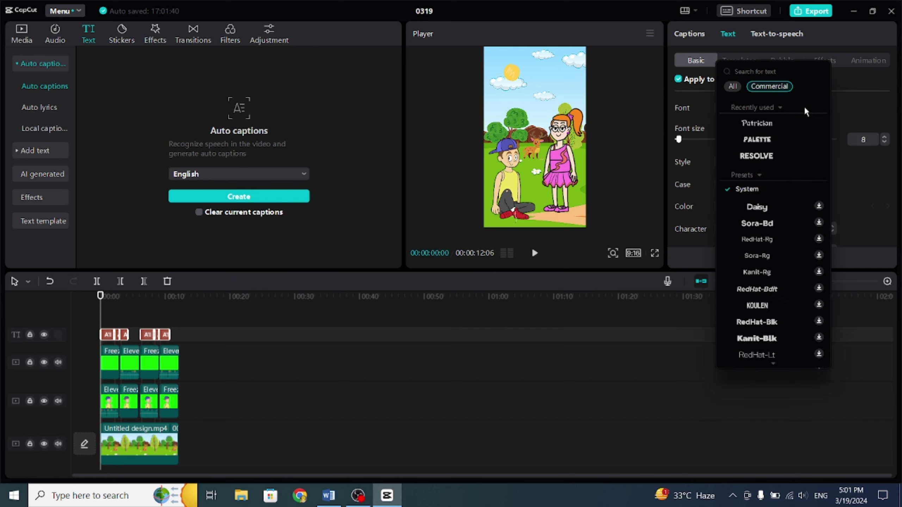
click(771, 142)
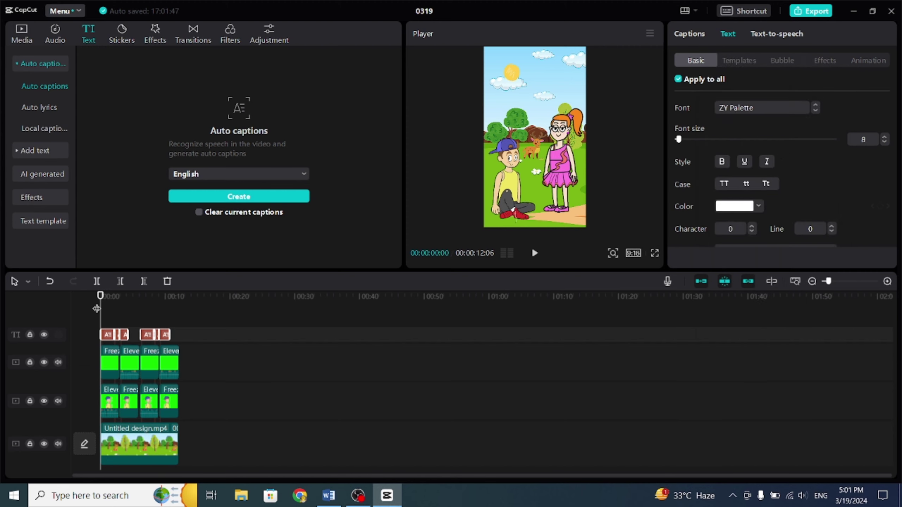
drag(104, 300, 169, 302)
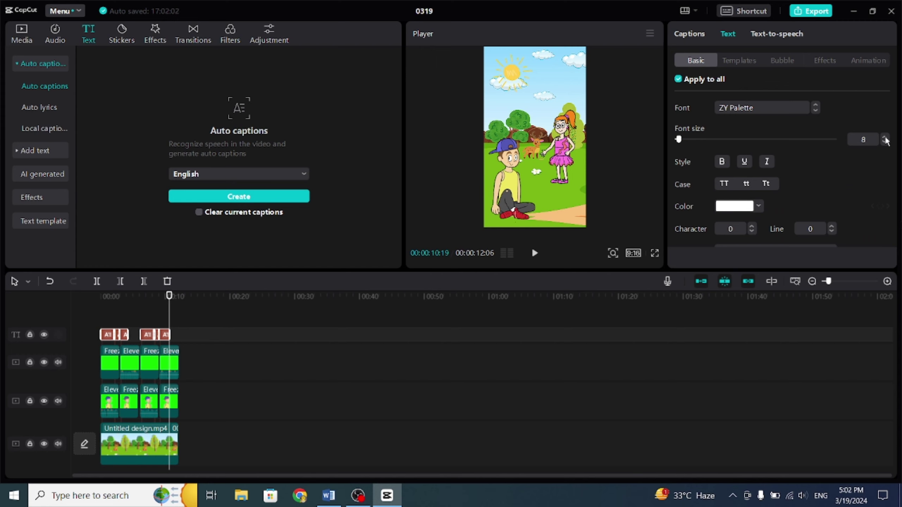
click(885, 138)
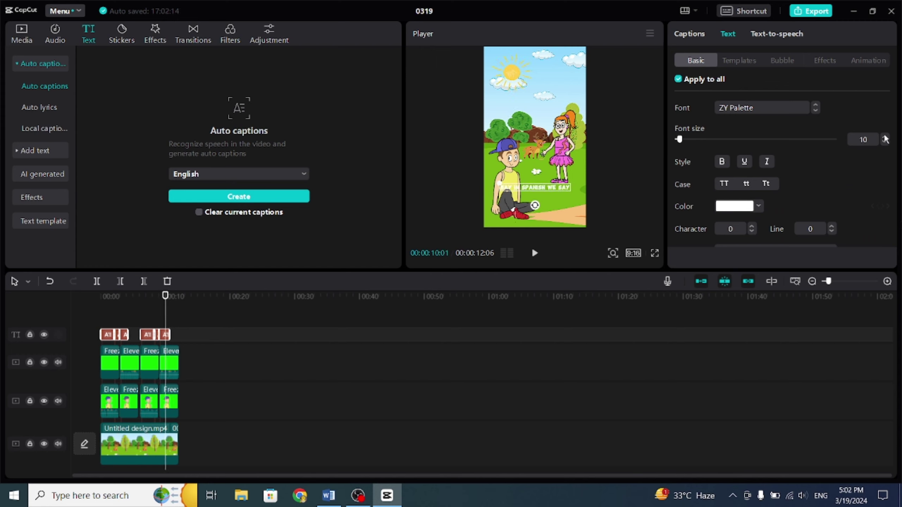
Add a black outline to the captions and shrink the caption box in the player
scroll(785, 201, down, 2)
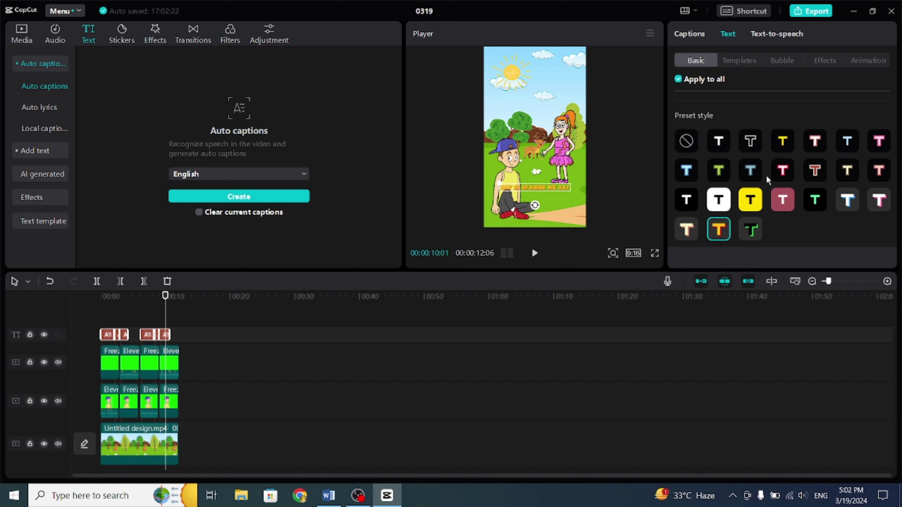
scroll(896, 153, down, 2)
scroll(759, 171, down, 5)
click(678, 111)
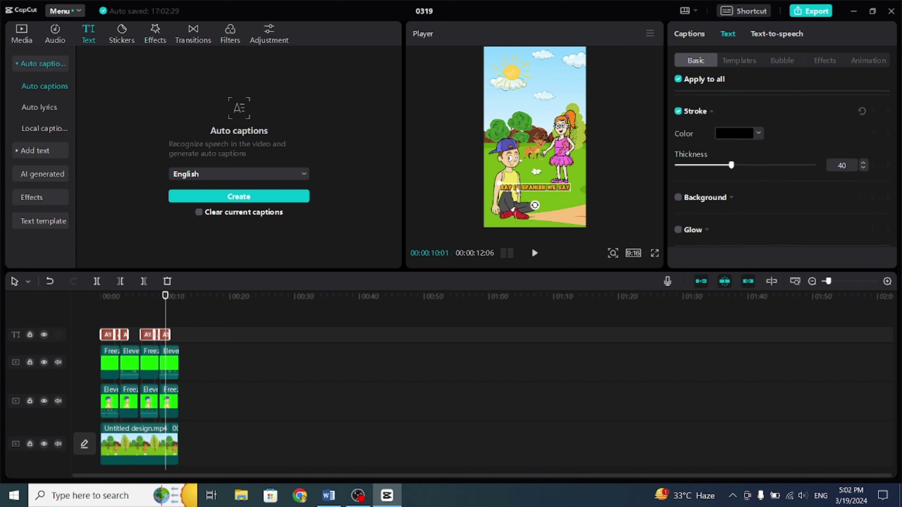
click(107, 309)
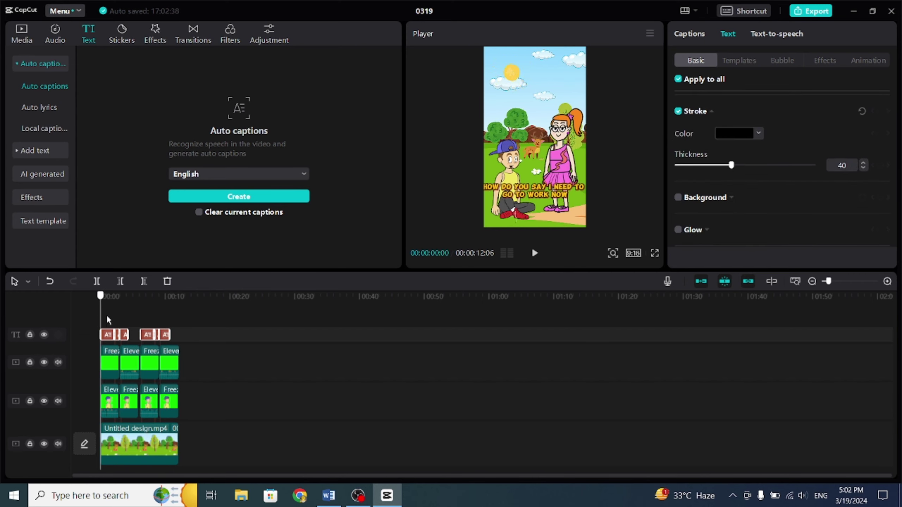
drag(592, 205, 586, 200)
Apply the pop-style caption animation to the captions
click(866, 60)
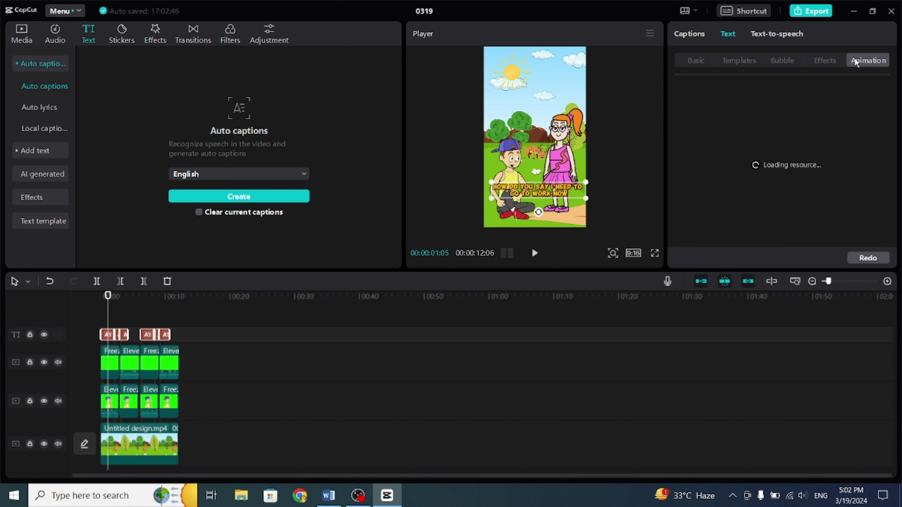
click(788, 91)
scroll(784, 160, down, 1)
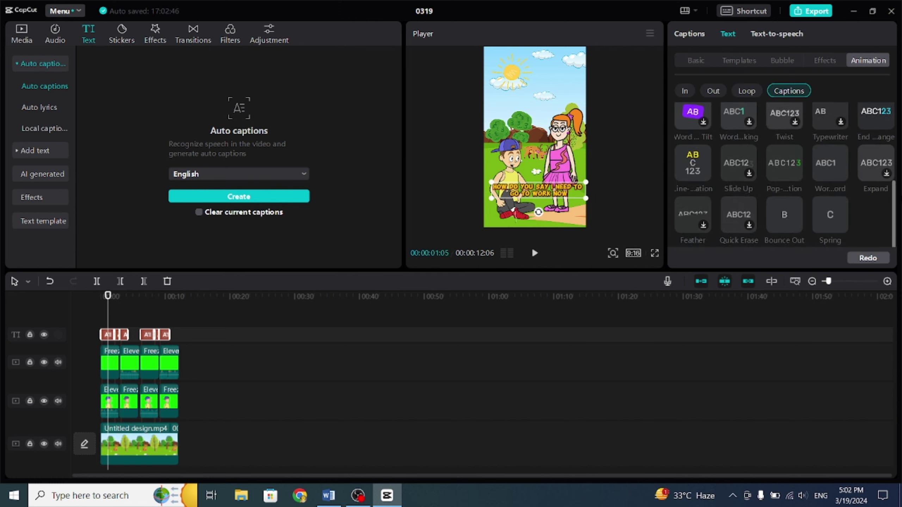
click(784, 160)
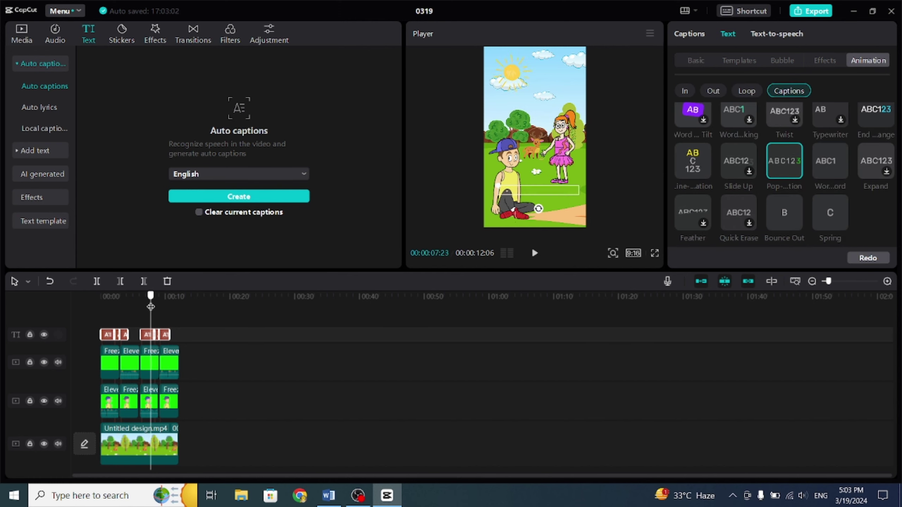
Key out the remaining clip's green backdrop with Strength 100 and Shadow 83
click(526, 153)
click(678, 91)
click(720, 111)
click(497, 107)
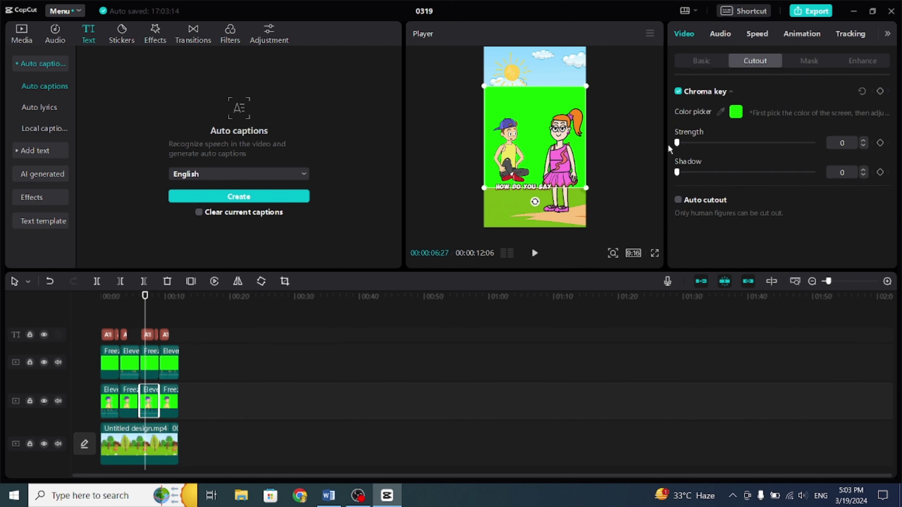
drag(675, 142, 813, 143)
drag(675, 172, 790, 172)
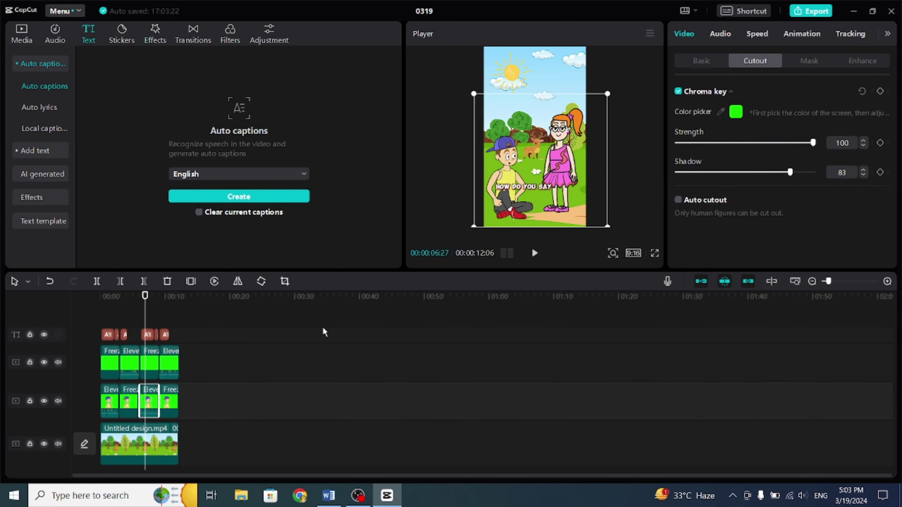
Review the captions, then open Export settings and check the 1080P resolution
click(180, 331)
click(133, 324)
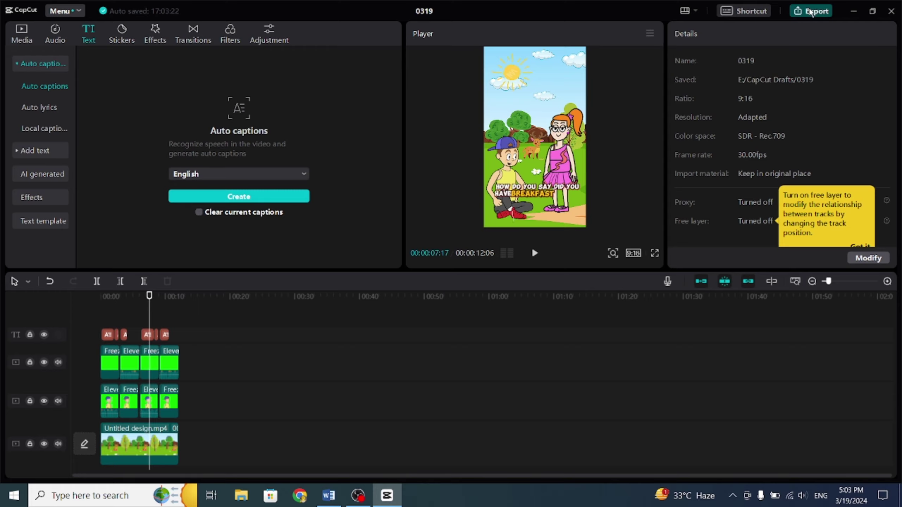
click(808, 11)
click(589, 183)
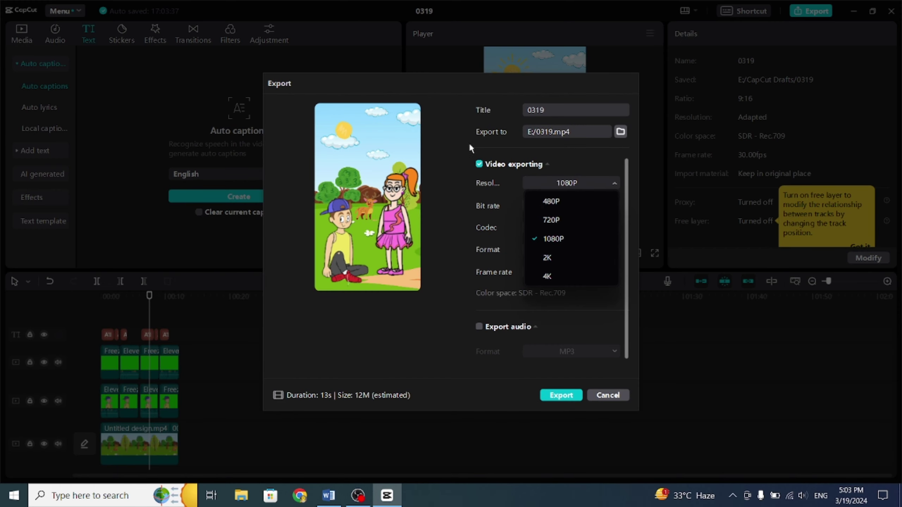